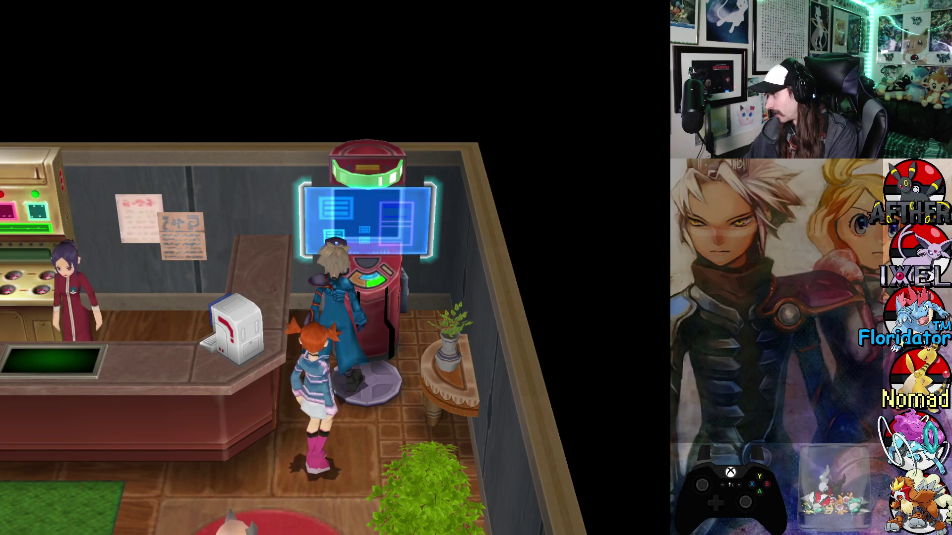
Switch to YouTube Studio in the browser and open the channel's Memberships monetization page to view its revenue
key(alt+Tab)
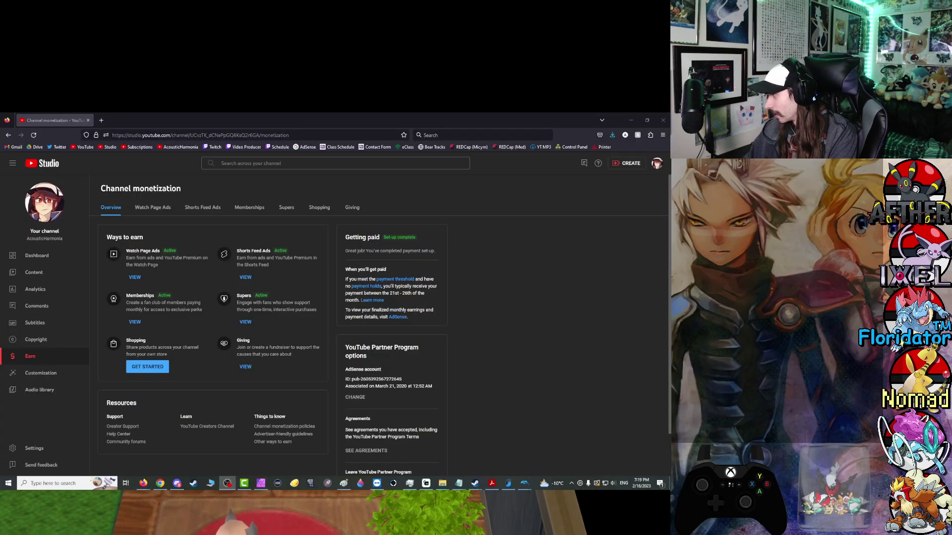
key(alt+Tab)
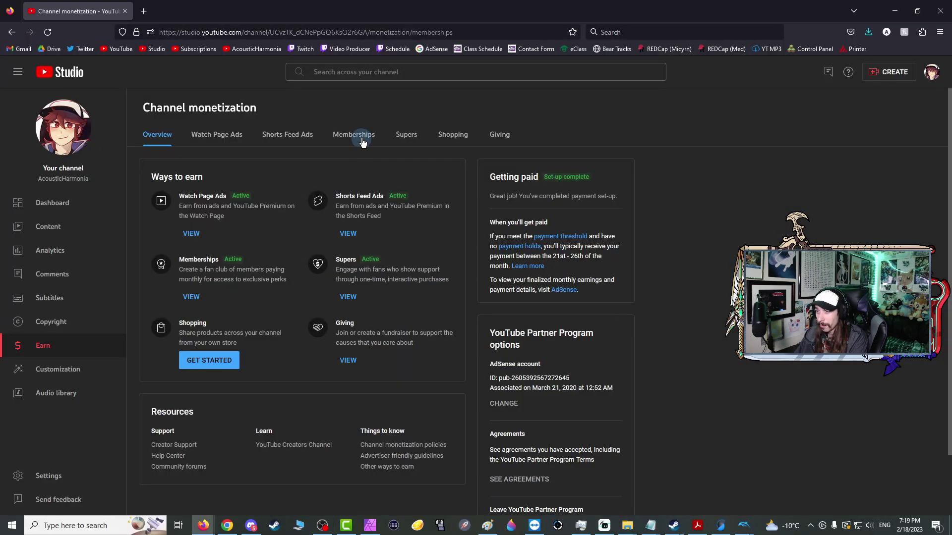
click(361, 135)
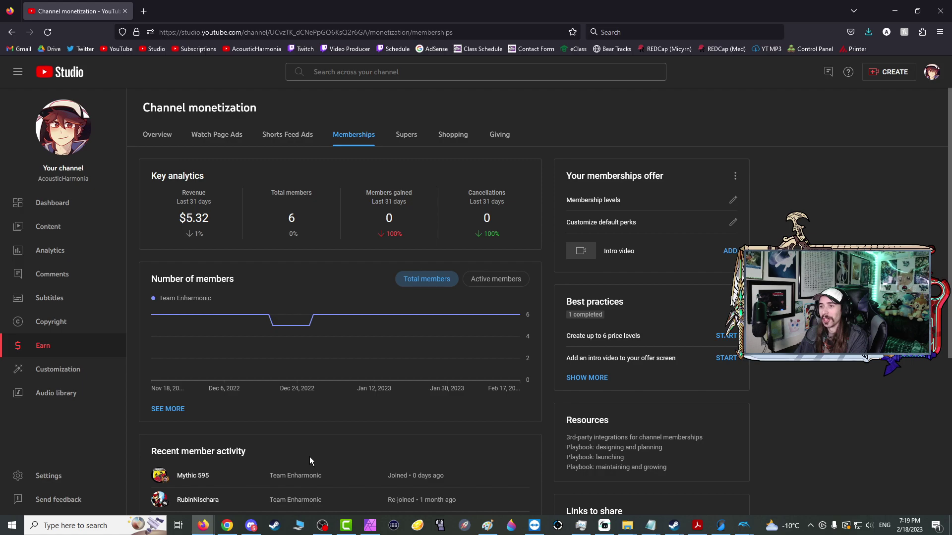
mouse_move(214, 216)
drag(178, 221, 205, 219)
click(210, 220)
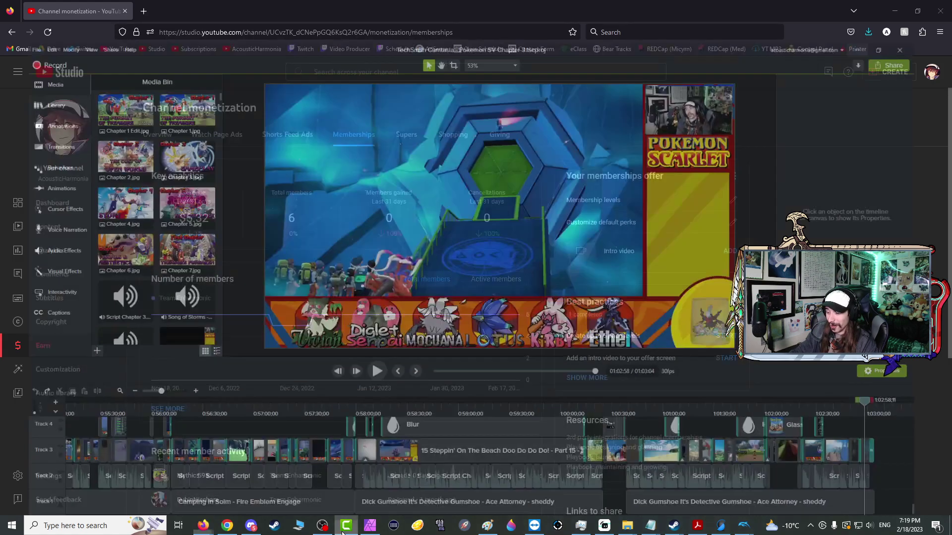
Switch to Camtasia to view the Pokemon SV Chapter 3 timeline zoomed out, and return to YouTube Studio
click(347, 483)
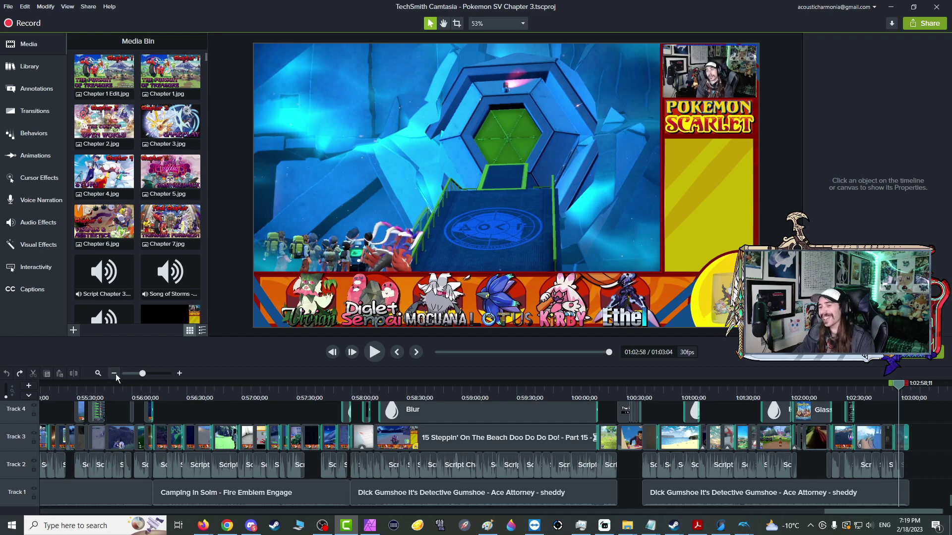
click(114, 374)
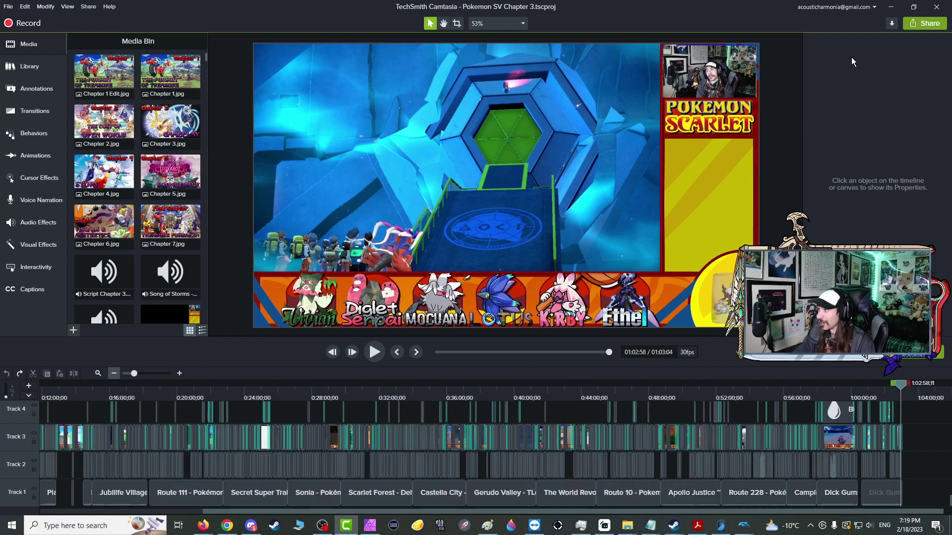
click(895, 8)
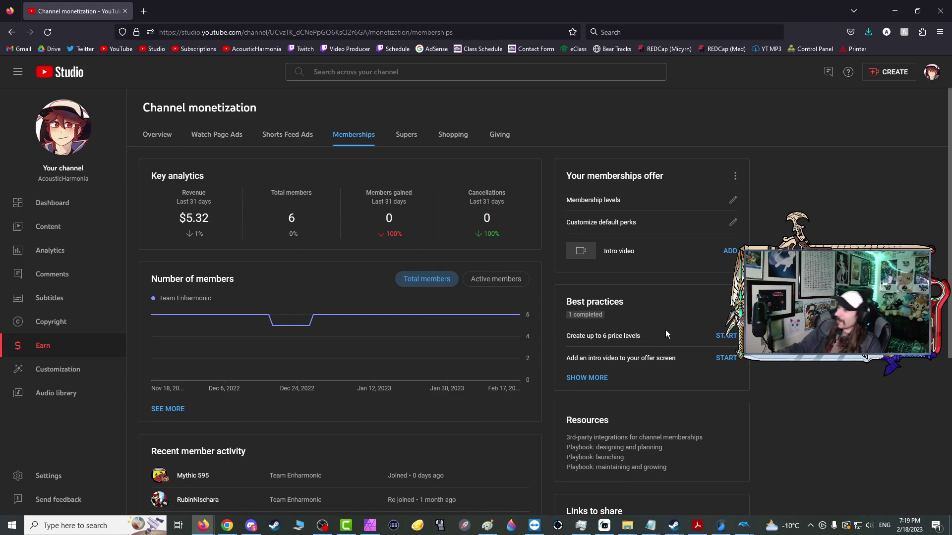
Open the memberships offer and examine the Team Enharmonic level's settings and its Exclusive Roles perk
click(728, 341)
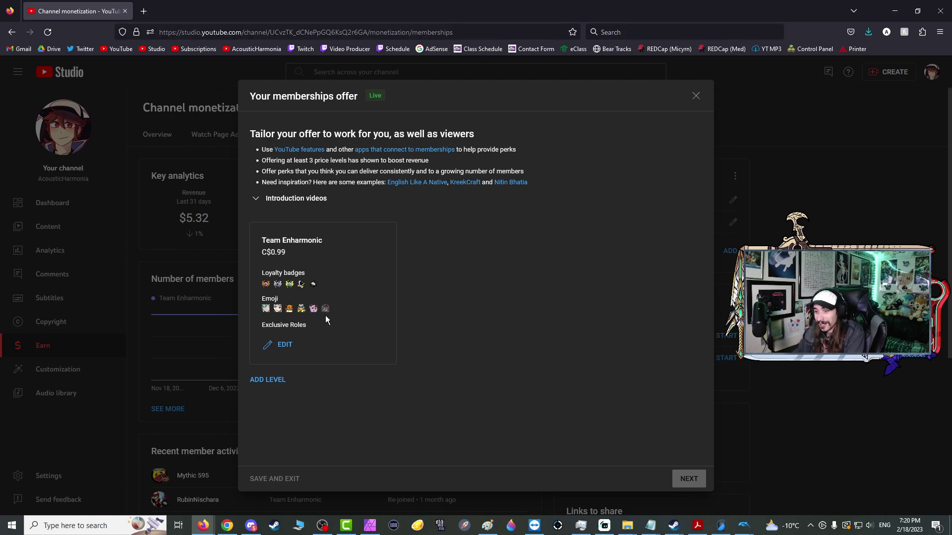
click(284, 348)
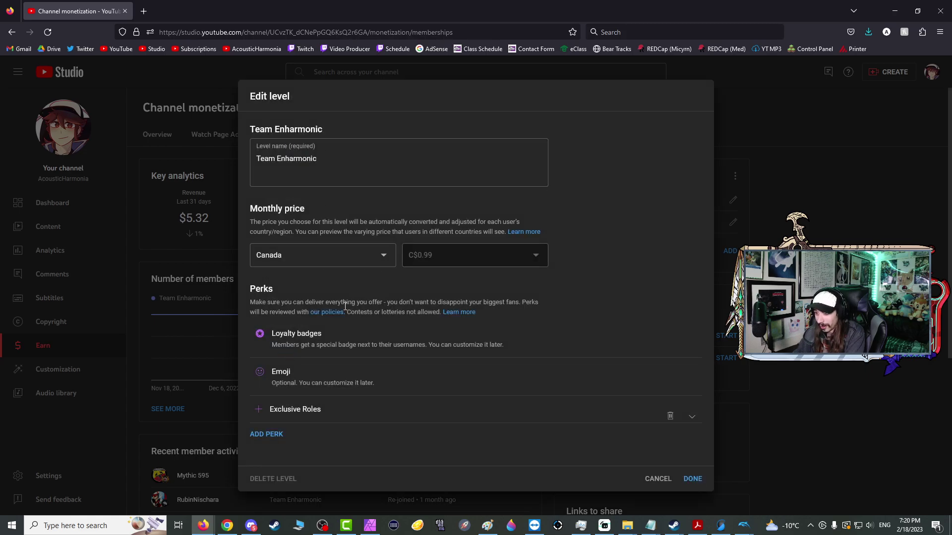
click(313, 409)
scroll(340, 366, down, 4)
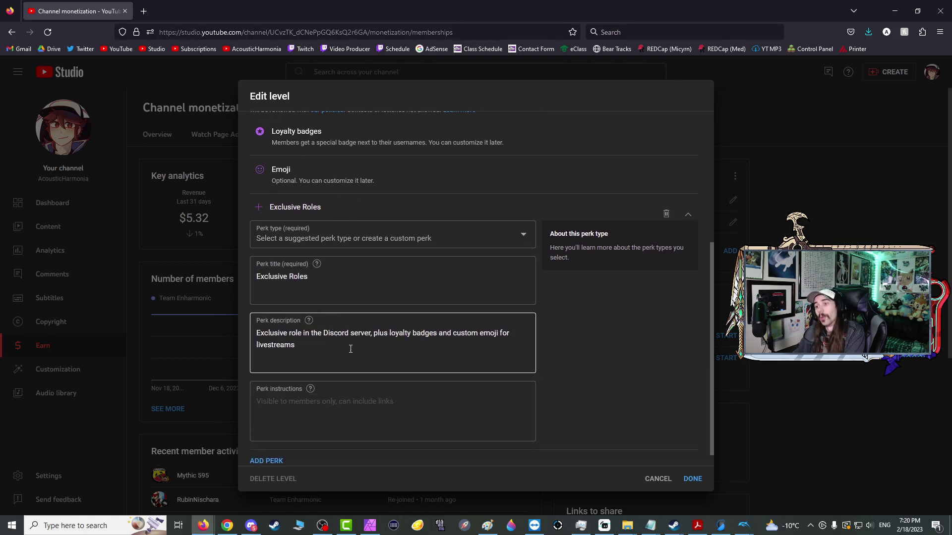
click(324, 275)
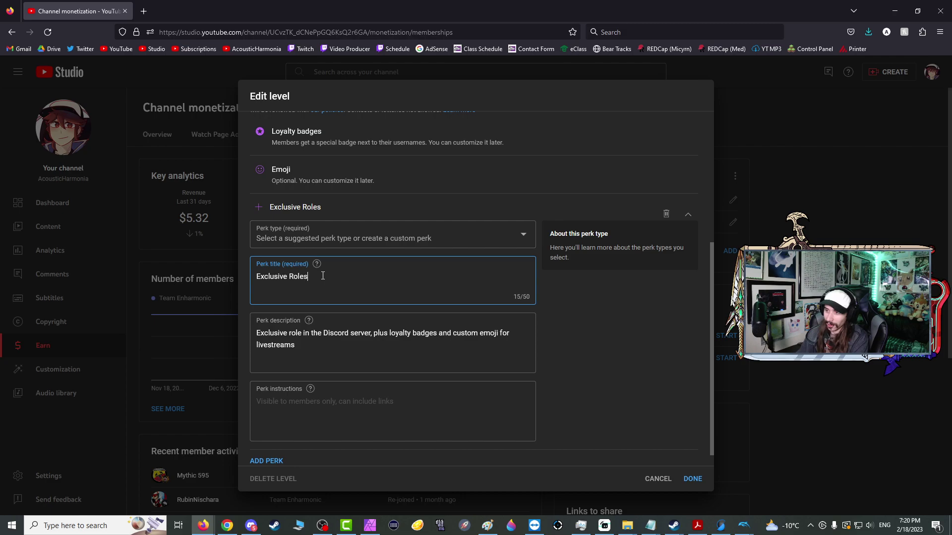
click(311, 347)
key(ctrl+a)
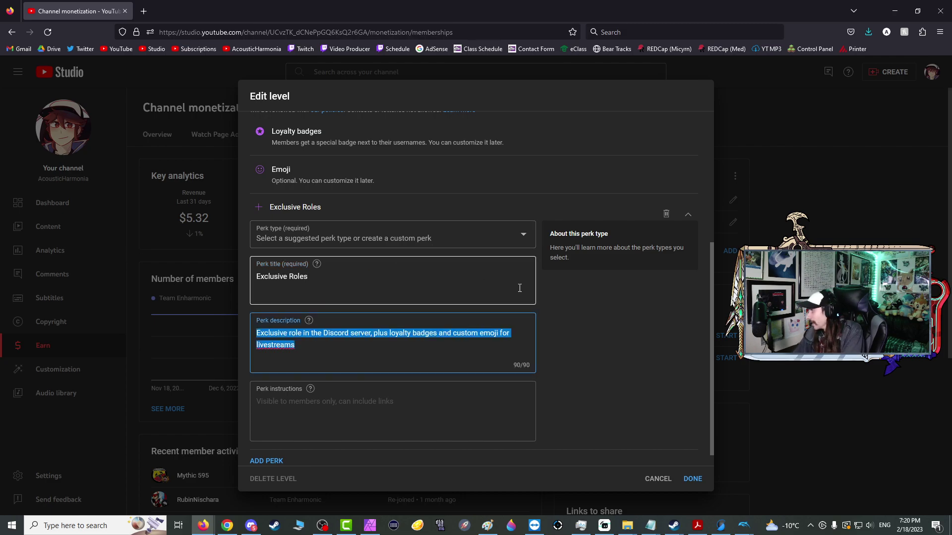
click(588, 331)
scroll(515, 387, up, 5)
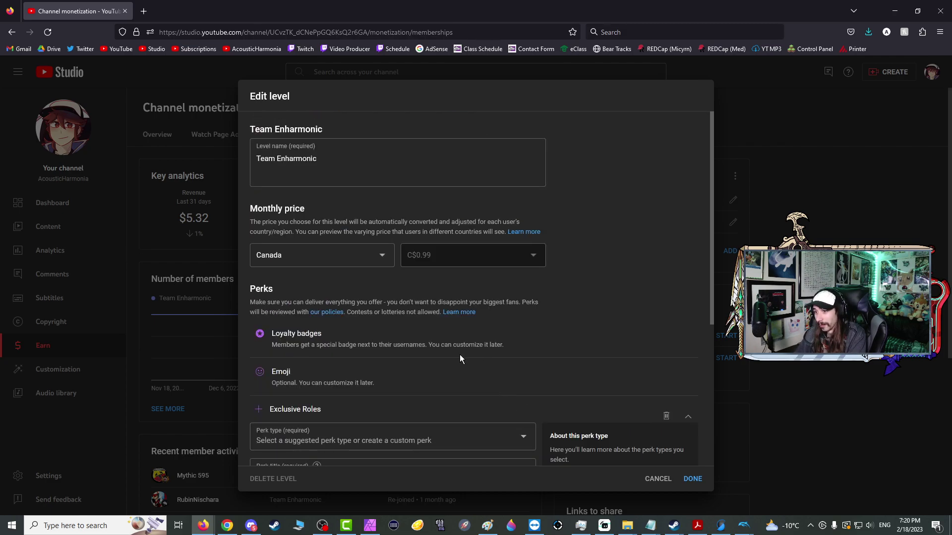
Draft an extra perk described "I send you all my feet pics" for the Team Enharmonic level, and discard it
scroll(312, 433, down, 10)
click(267, 445)
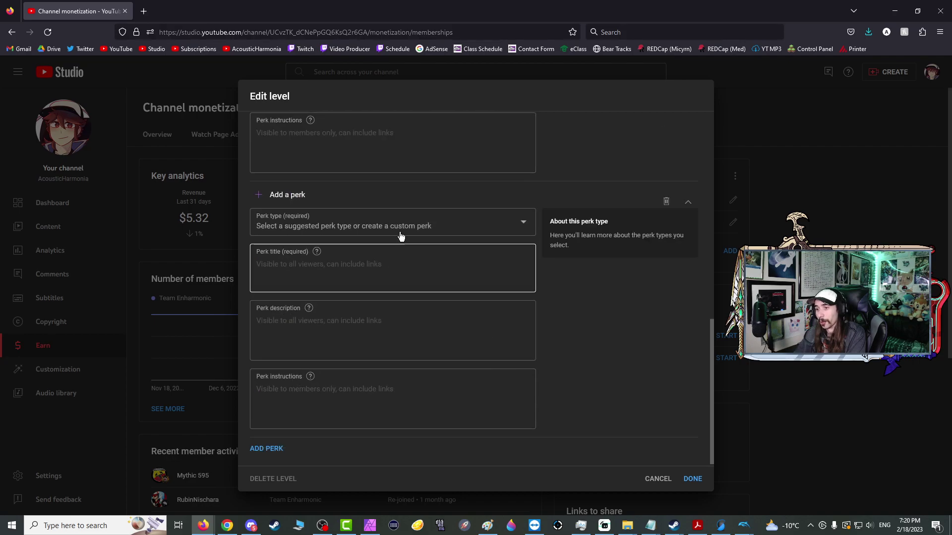
click(409, 315)
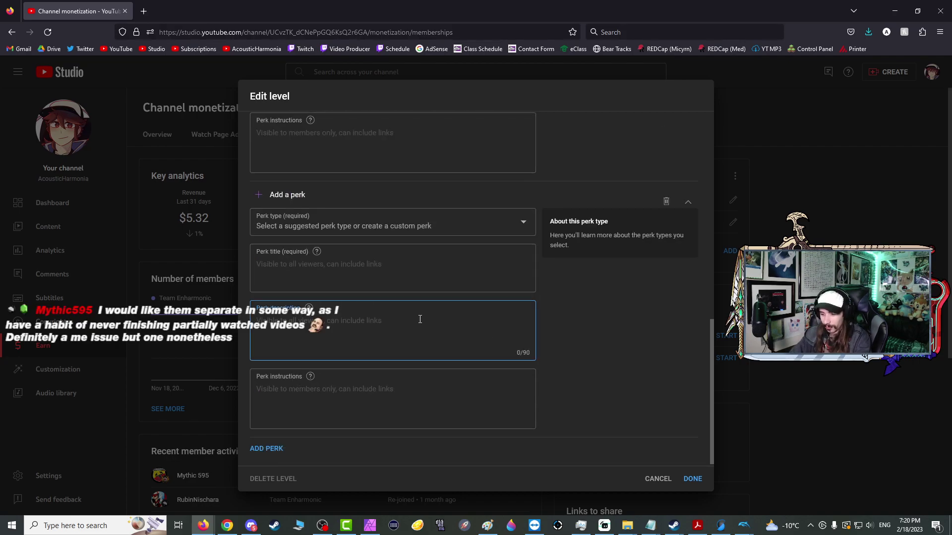
text(I send you all my)
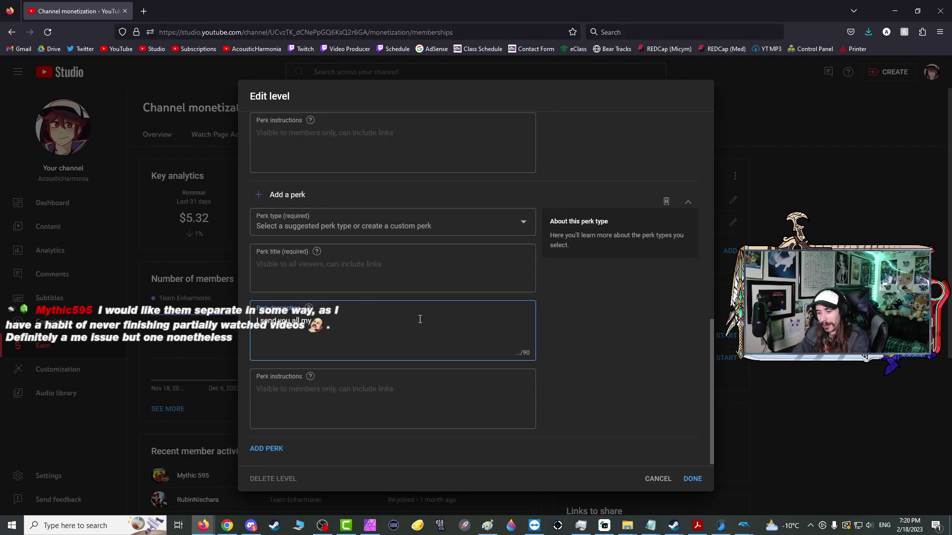
text( feet pics)
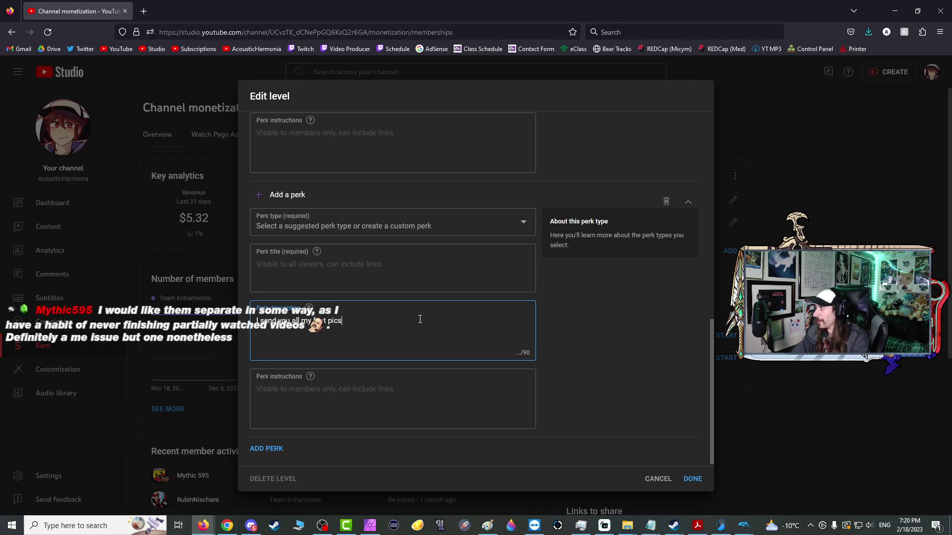
scroll(446, 329, up, 1)
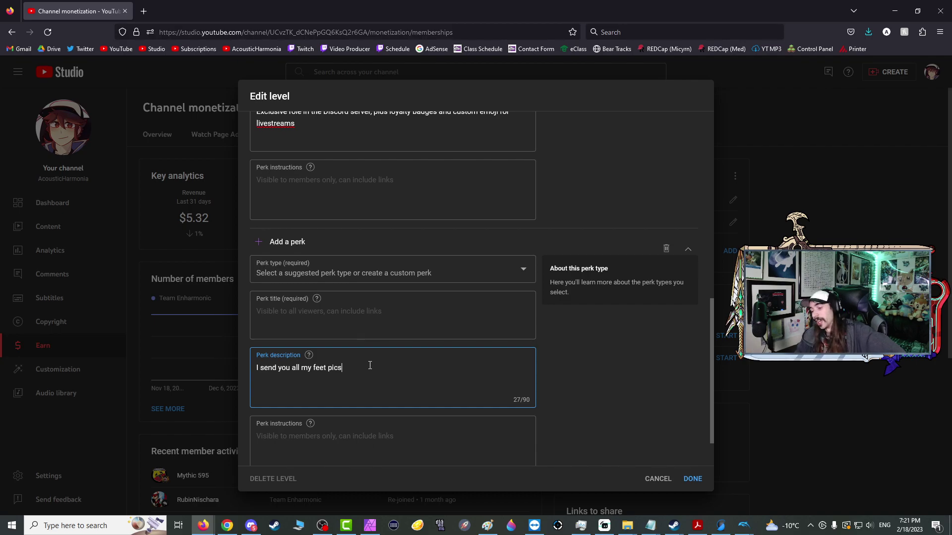
scroll(372, 364, down, 2)
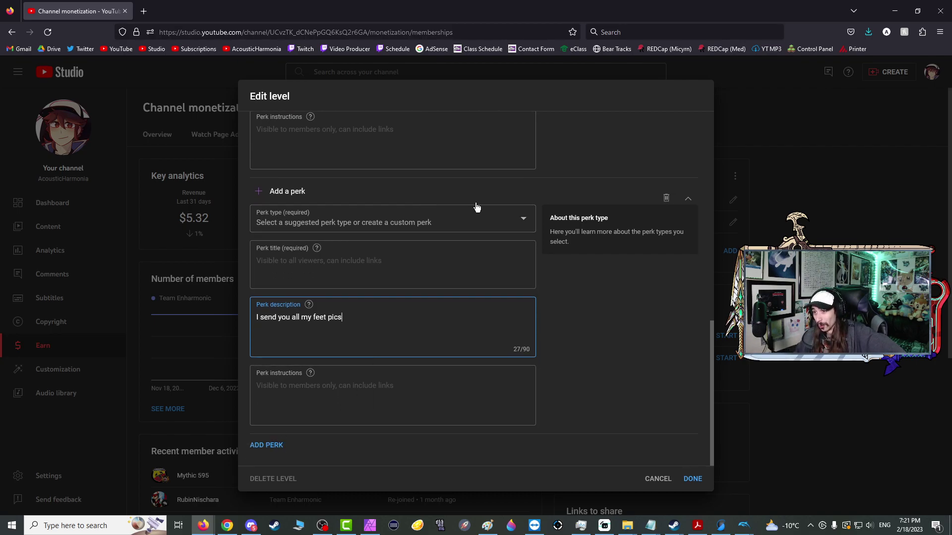
click(666, 198)
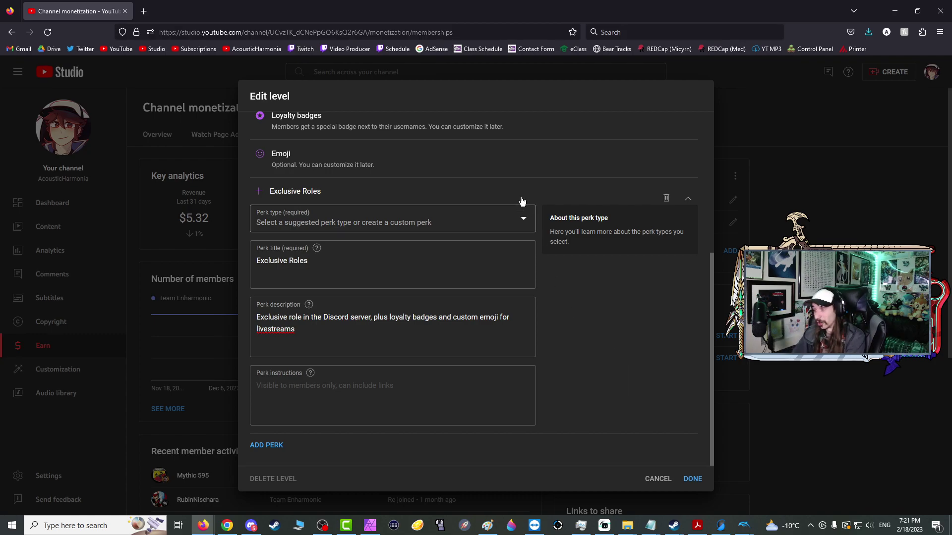
scroll(337, 353, up, 4)
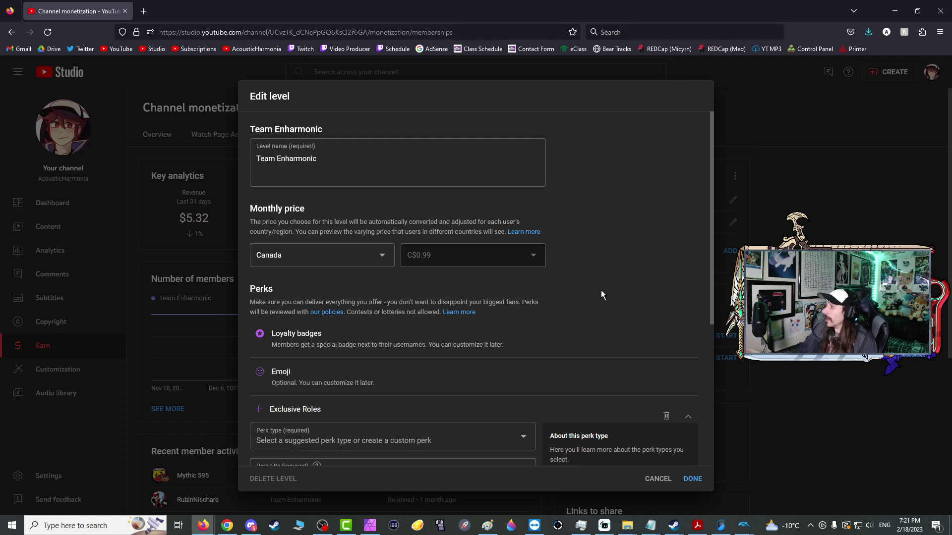
click(652, 481)
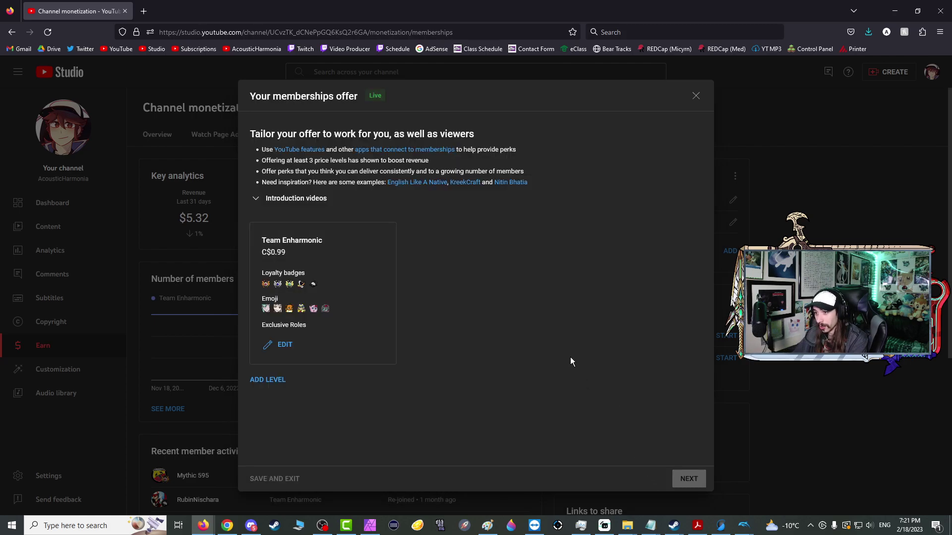
Add a second membership level to the offer and name it "Testing Whoaaaaaaaaaaaaa"
click(271, 382)
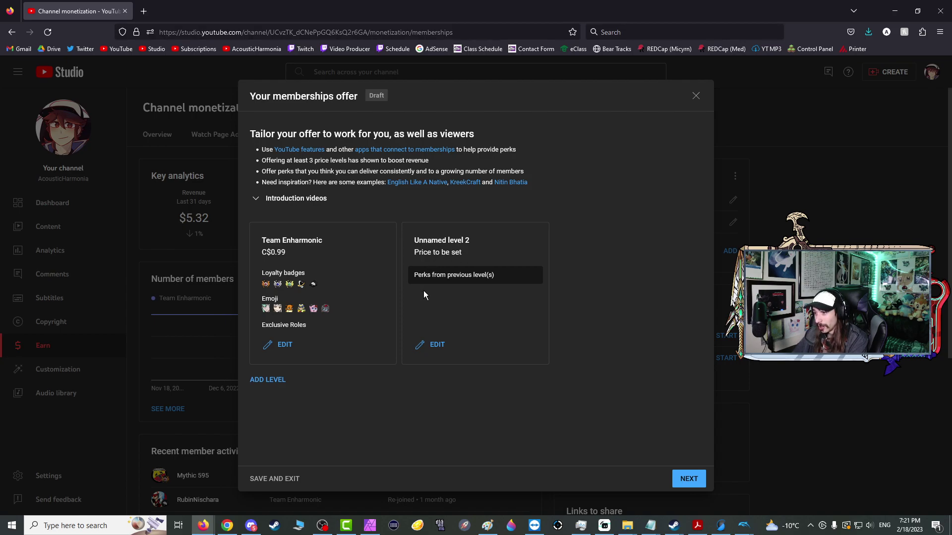
click(432, 347)
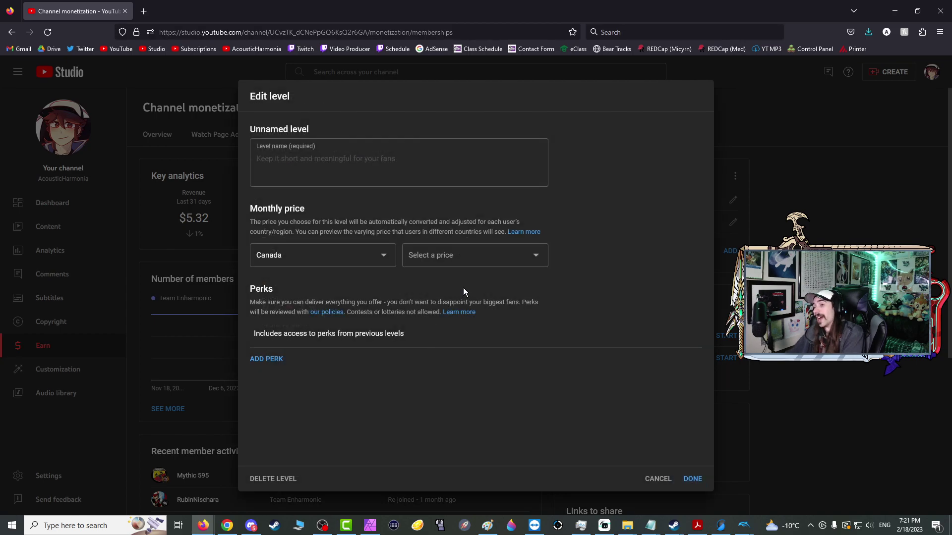
click(355, 160)
text(Te)
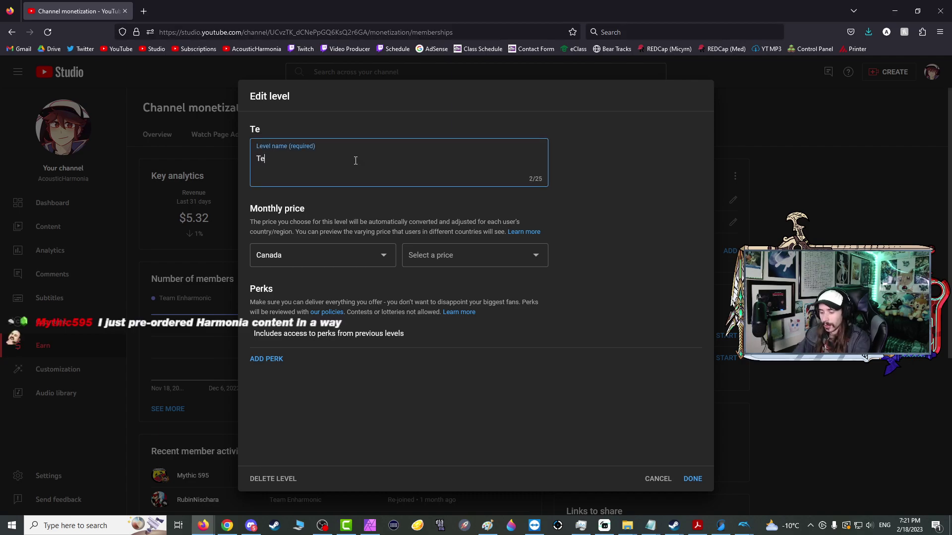
text(sting Whoaa)
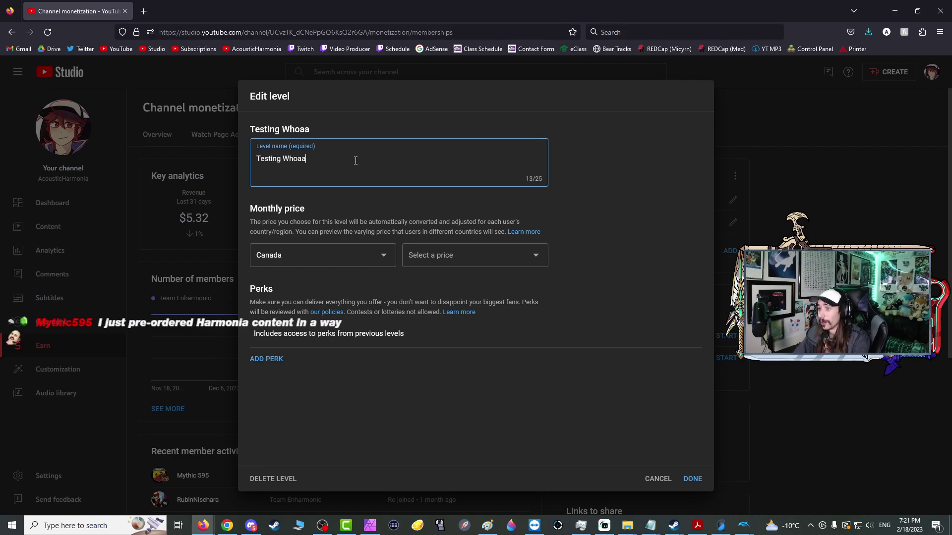
text(aaaaaaaaaaa)
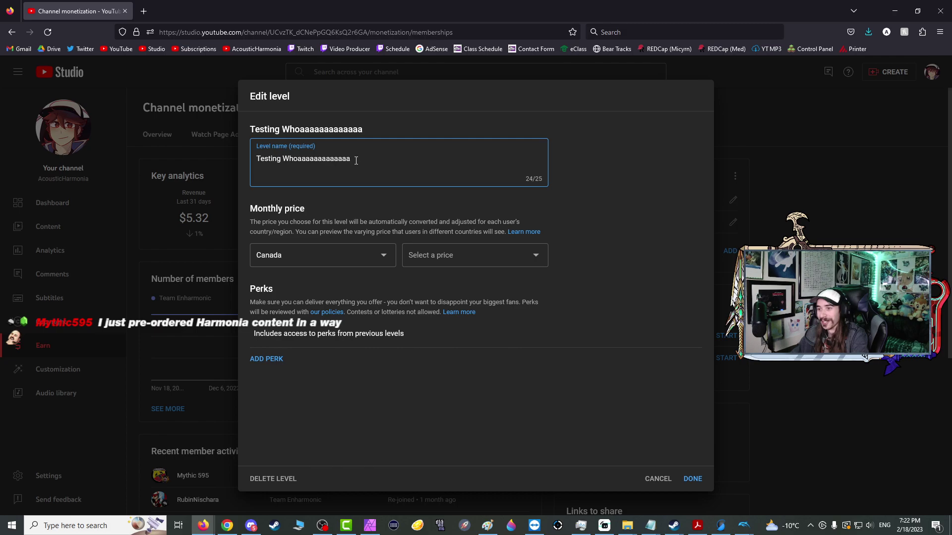
Look through the monthly price options for the new level and set its price to C$149.99
click(446, 262)
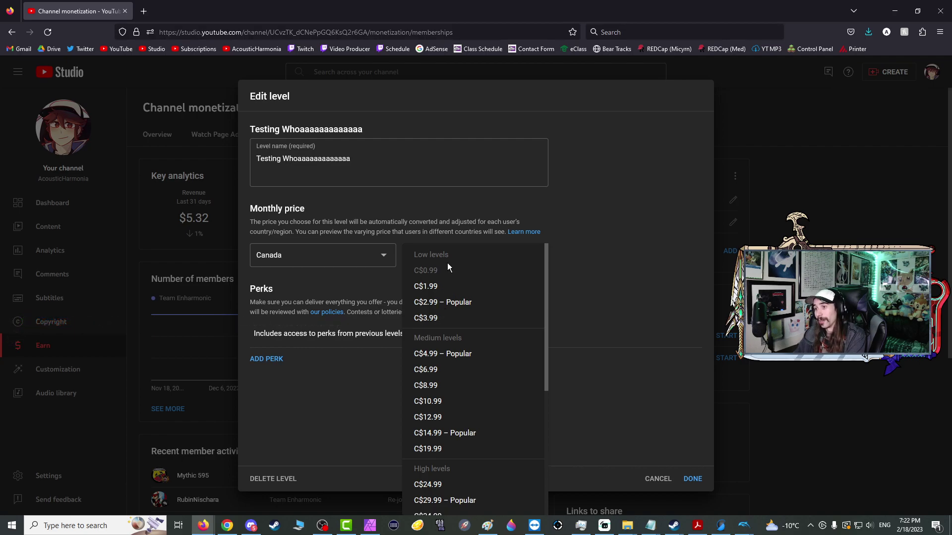
scroll(444, 284, down, 5)
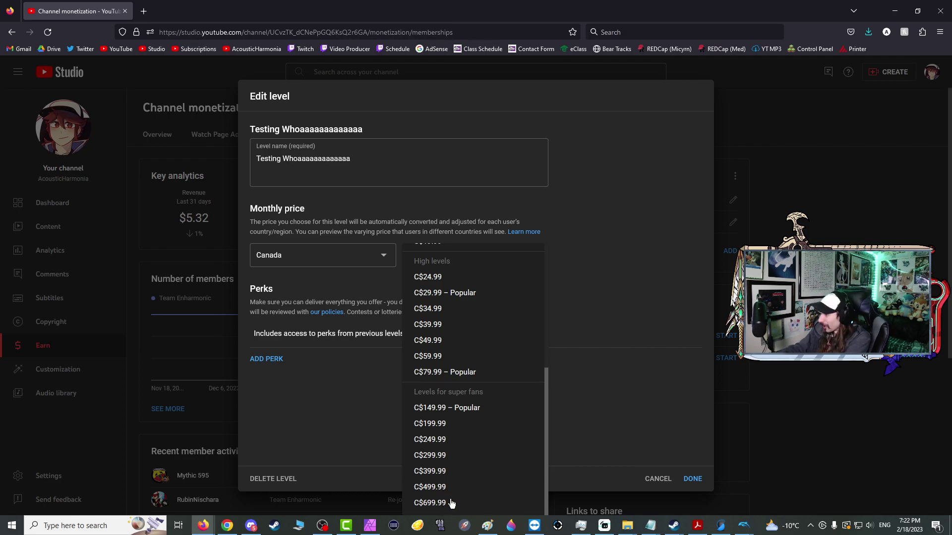
scroll(451, 503, up, 5)
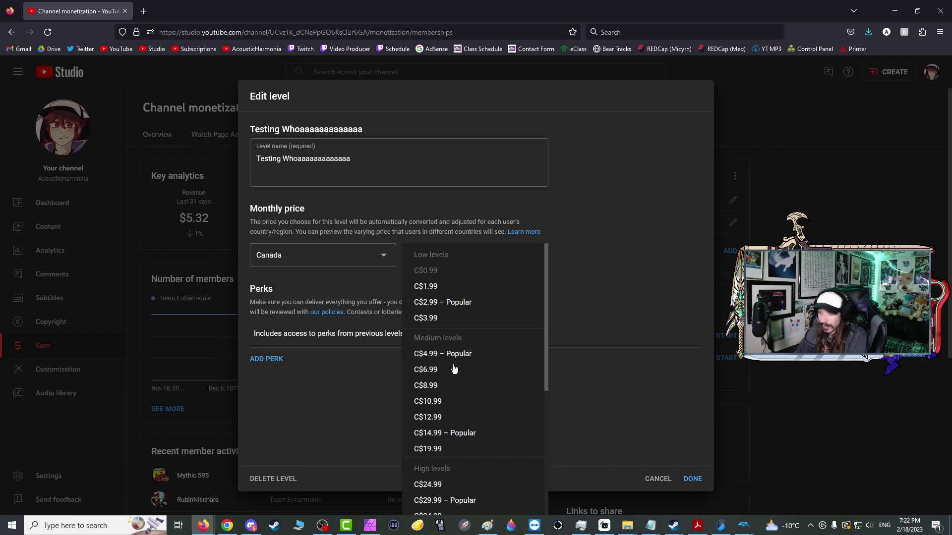
scroll(453, 369, down, 1)
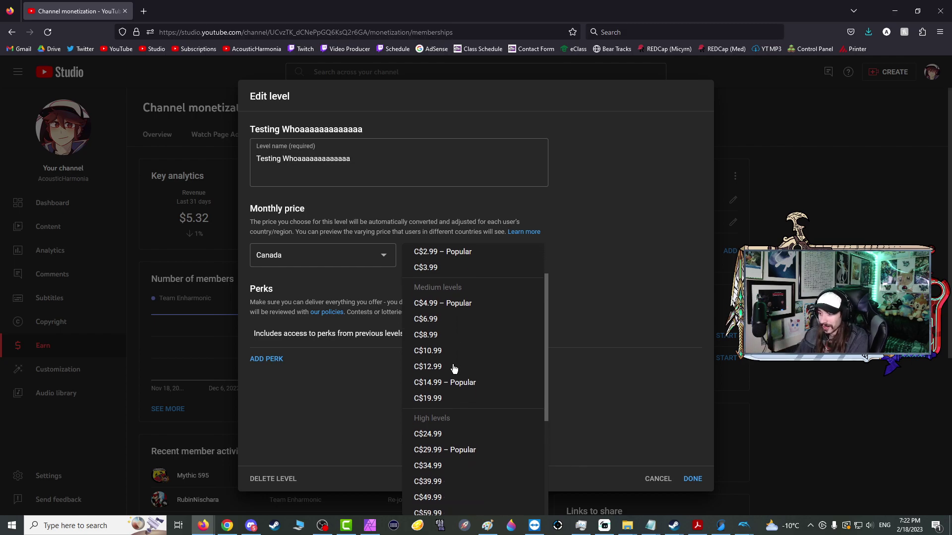
scroll(453, 392, down, 1)
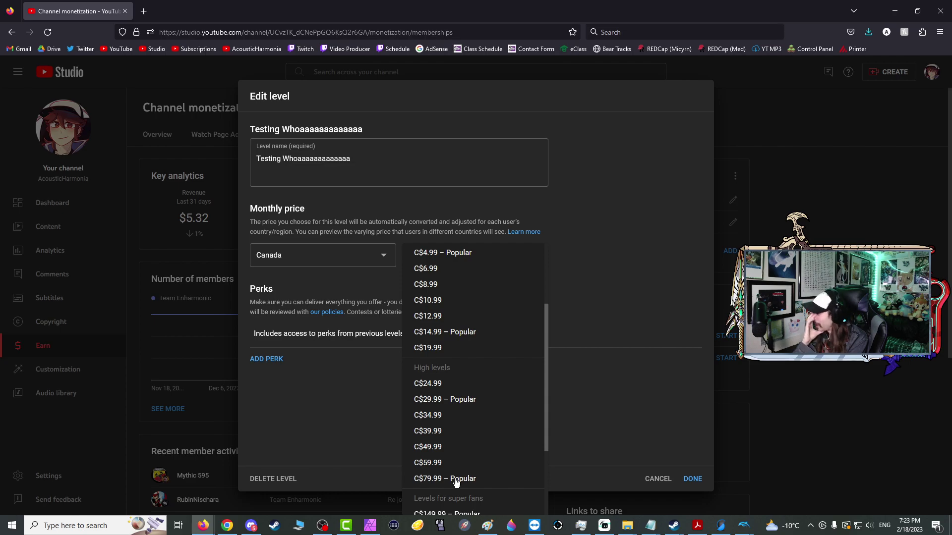
scroll(456, 483, down, 2)
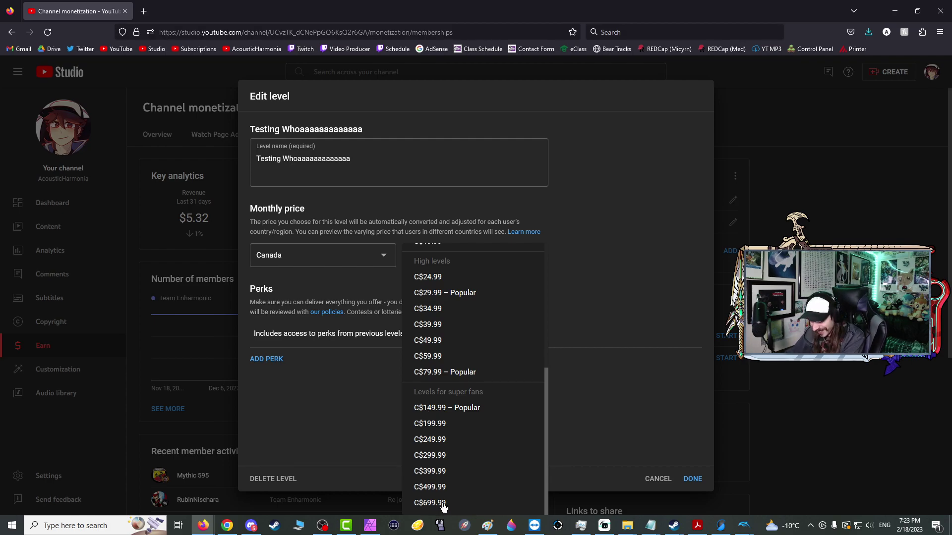
click(445, 408)
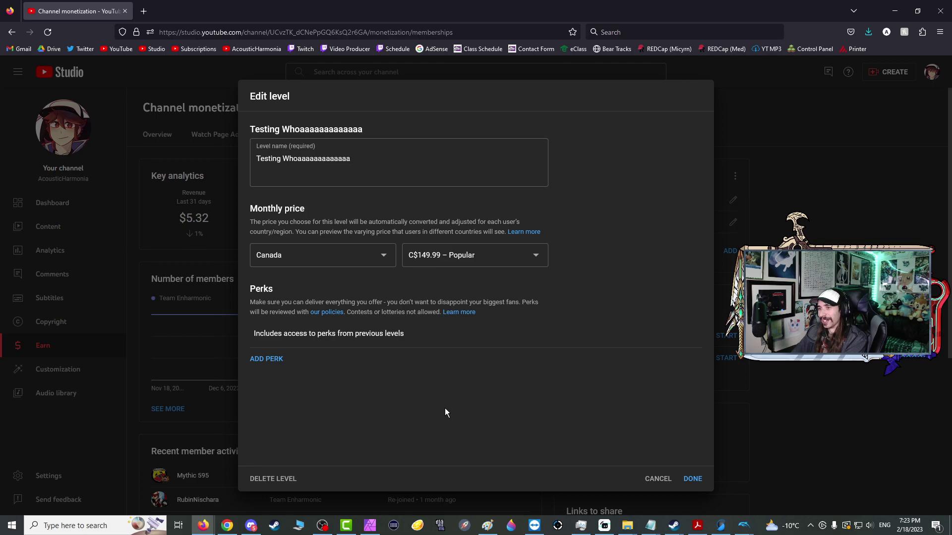
Add a perk to the new level and describe it as "All the feet pics"
click(262, 360)
click(337, 352)
text(Al)
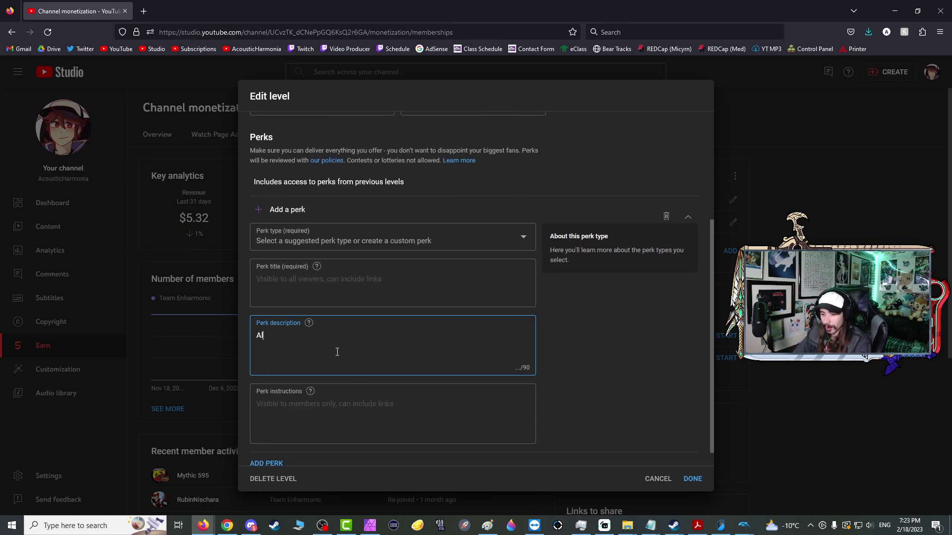
text(l the feet pics)
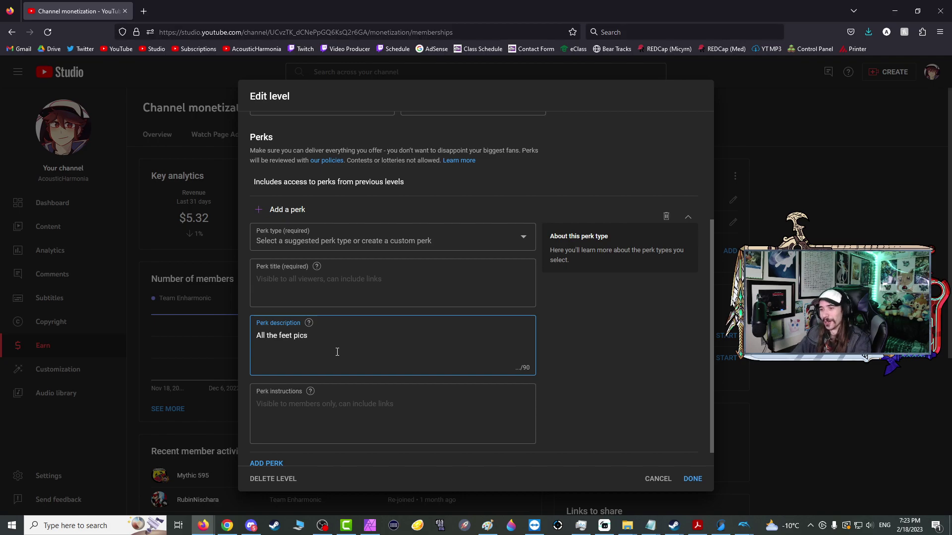
click(587, 348)
Set the new level's monthly price to C$699.99
scroll(587, 348, up, 3)
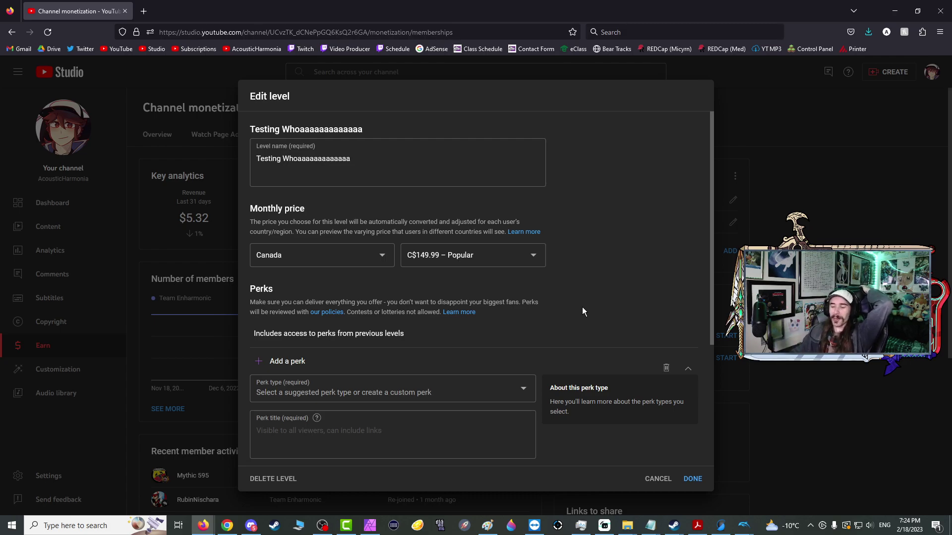
click(516, 257)
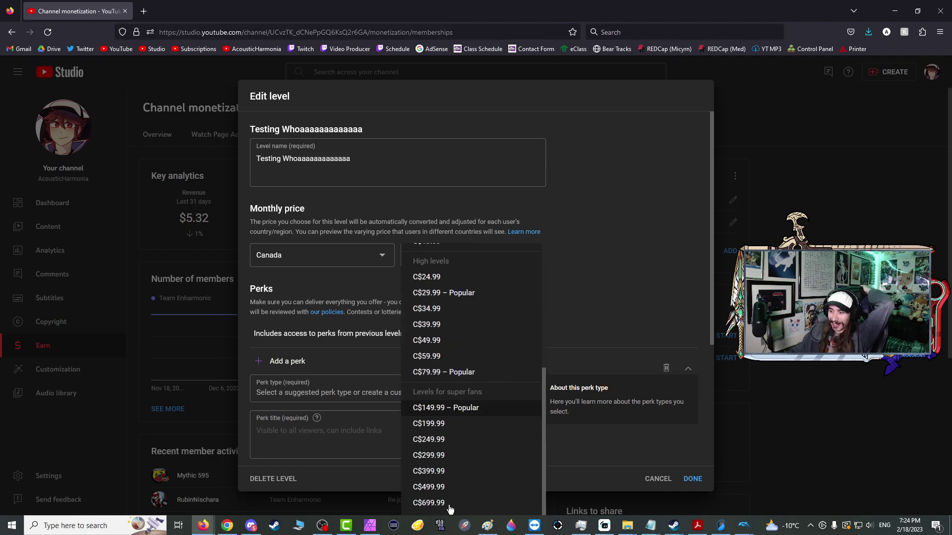
click(450, 503)
Replace the perk's description with "WASTE ALL YOUR MONEY"
scroll(520, 335, down, 1)
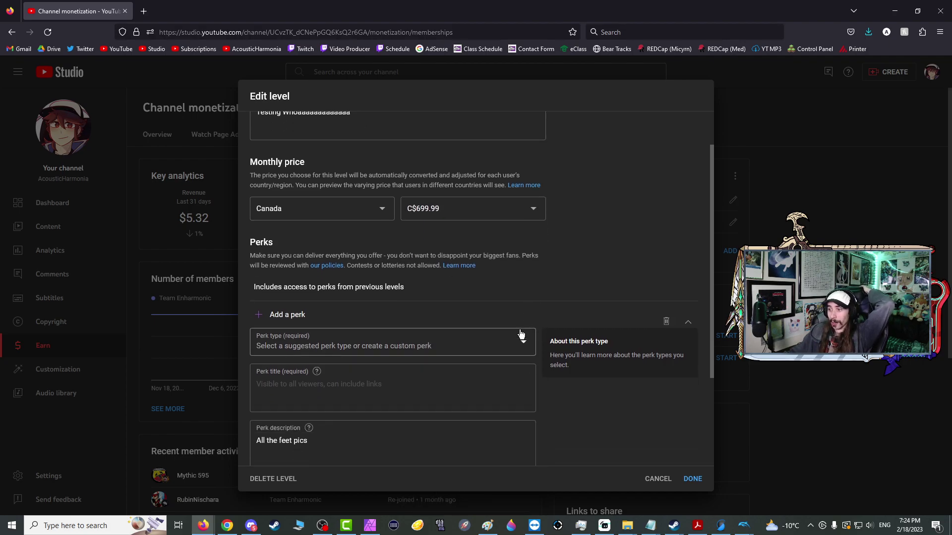
scroll(521, 335, down, 2)
drag(387, 340, 197, 327)
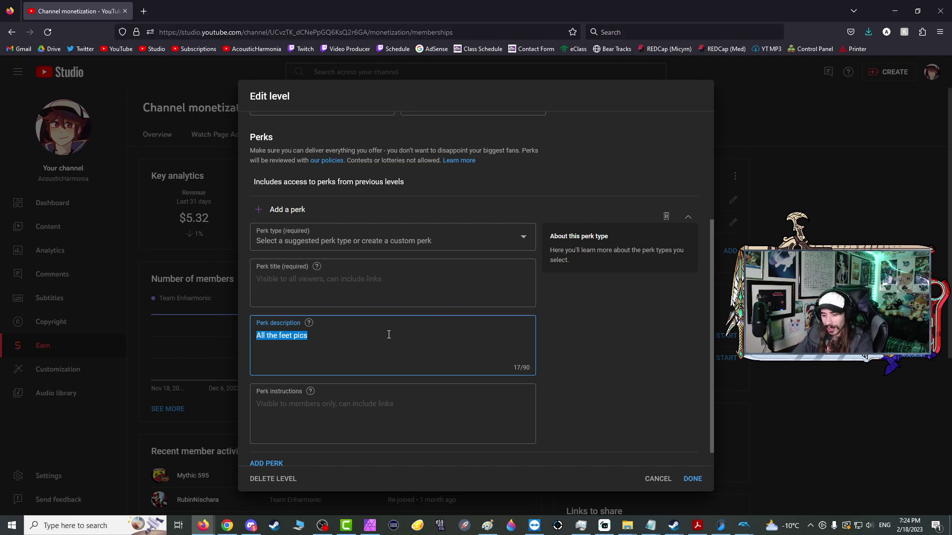
text(WASTE ALL YOUR MONEY)
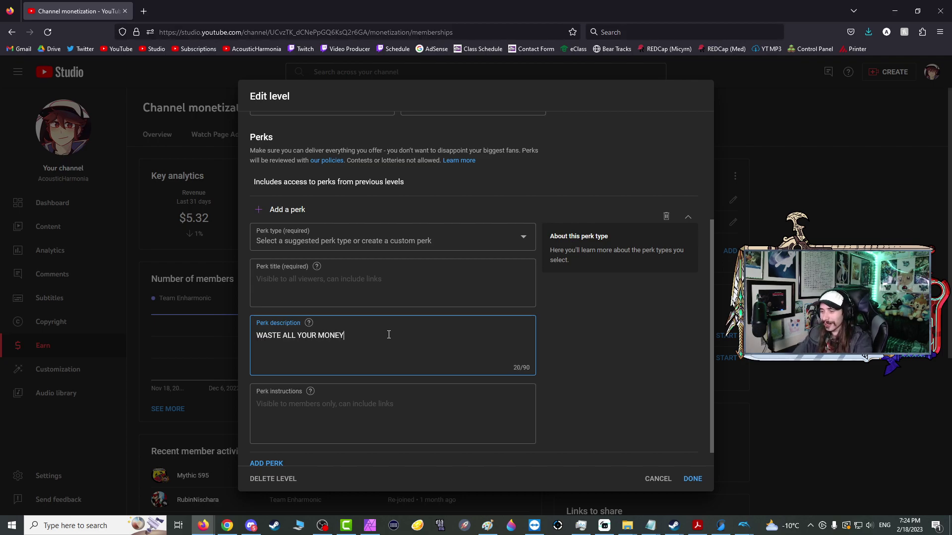
click(576, 345)
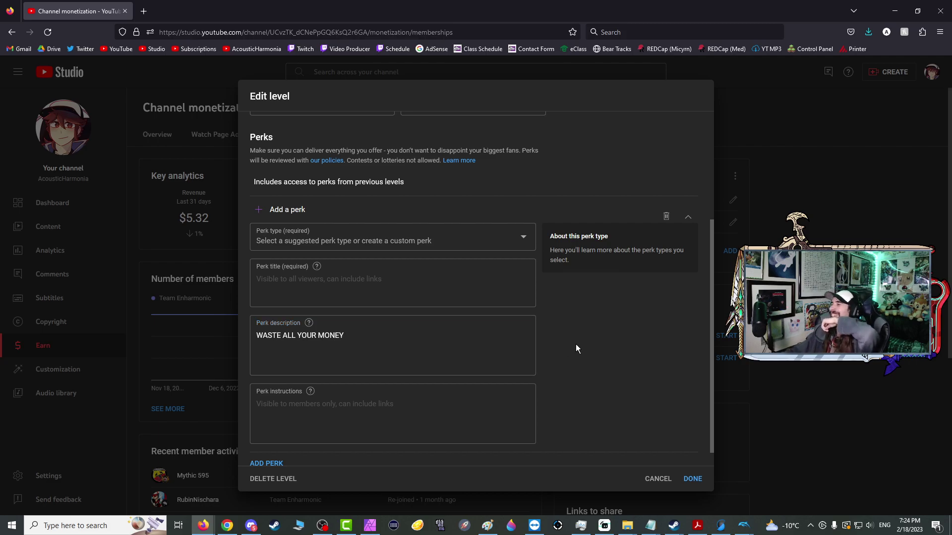
Move the text "WASTE ALL YOUR MONEY" from the perk's description to its title, and open the perk type options
scroll(576, 344, up, 1)
click(365, 388)
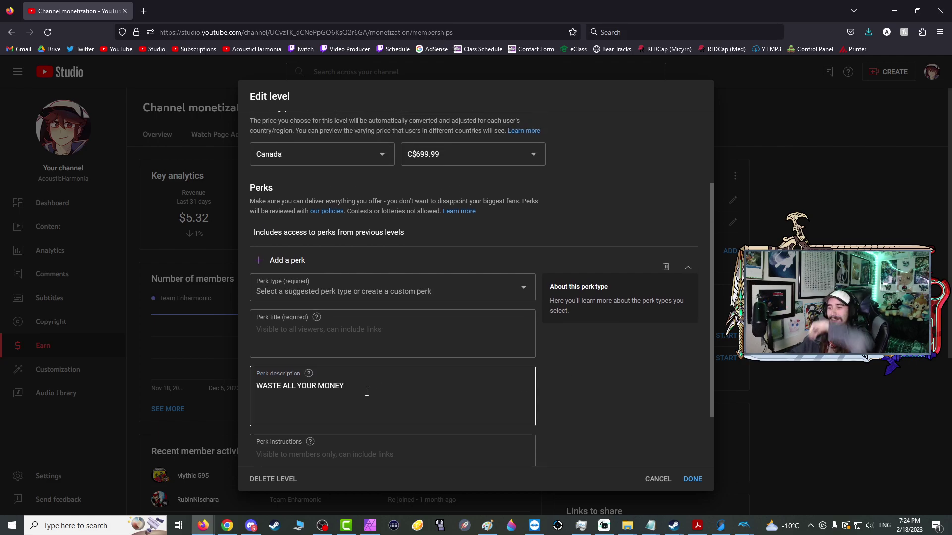
drag(366, 388, 256, 387)
key(ctrl+c)
key(BackSpace)
click(305, 347)
key(ctrl+v)
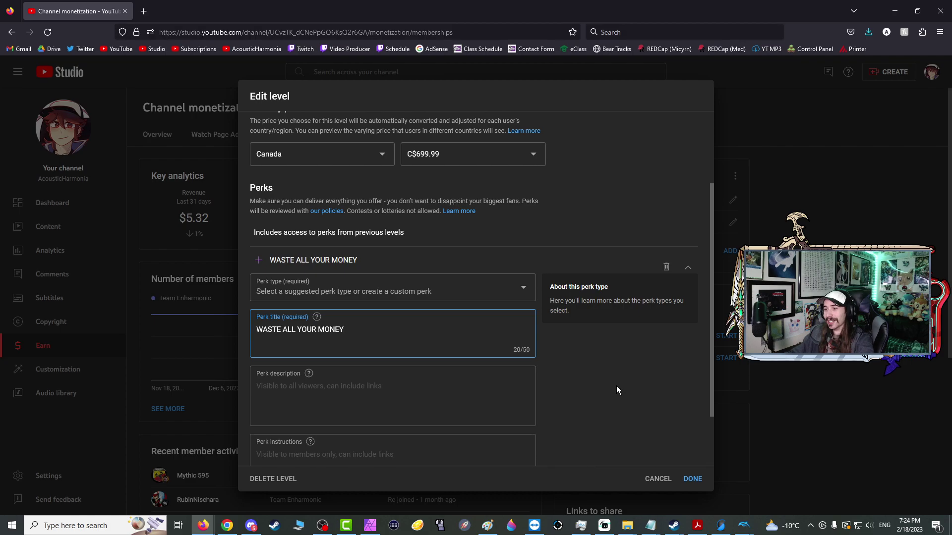
click(617, 384)
click(421, 292)
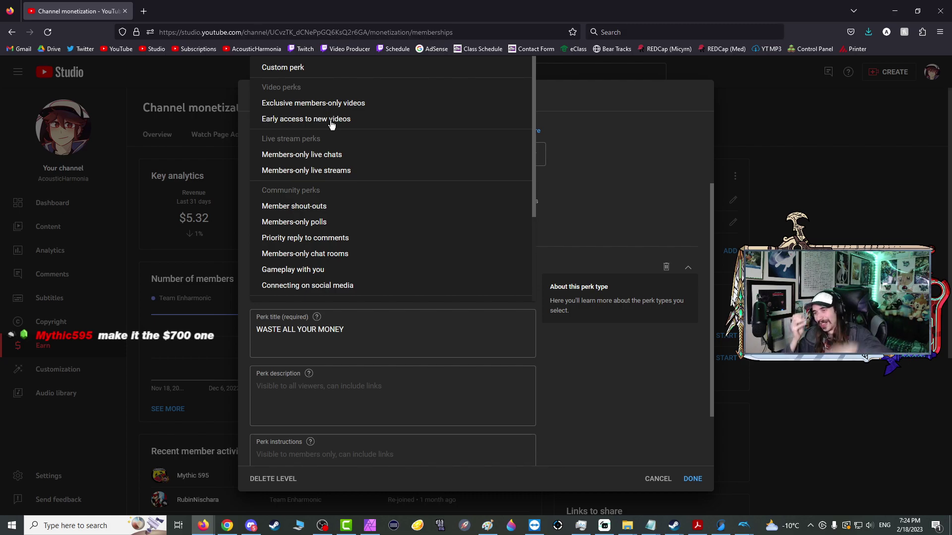
Switch to Camtasia, zoom the Pokemon SV Chapter 3 timeline out to view the whole project, and minimize the window
click(346, 526)
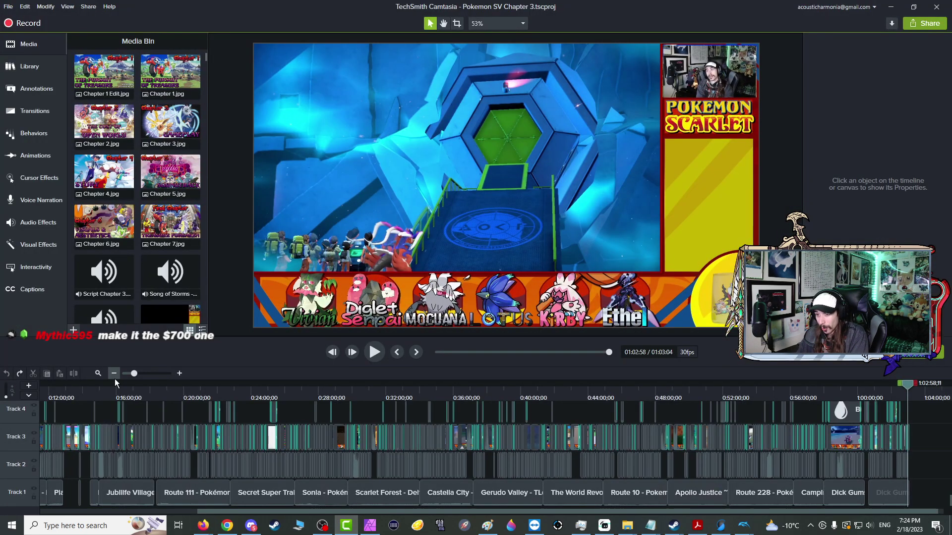
click(115, 374)
click(115, 374)
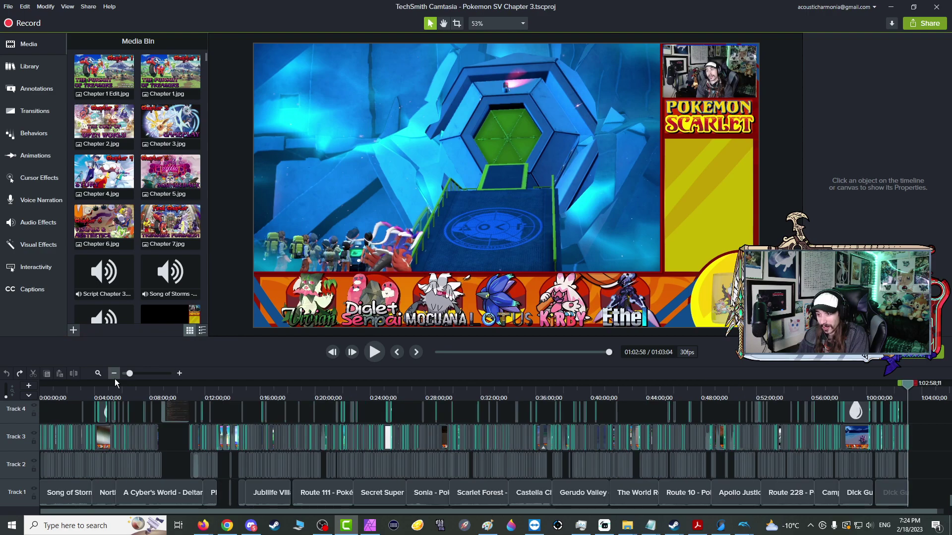
click(114, 378)
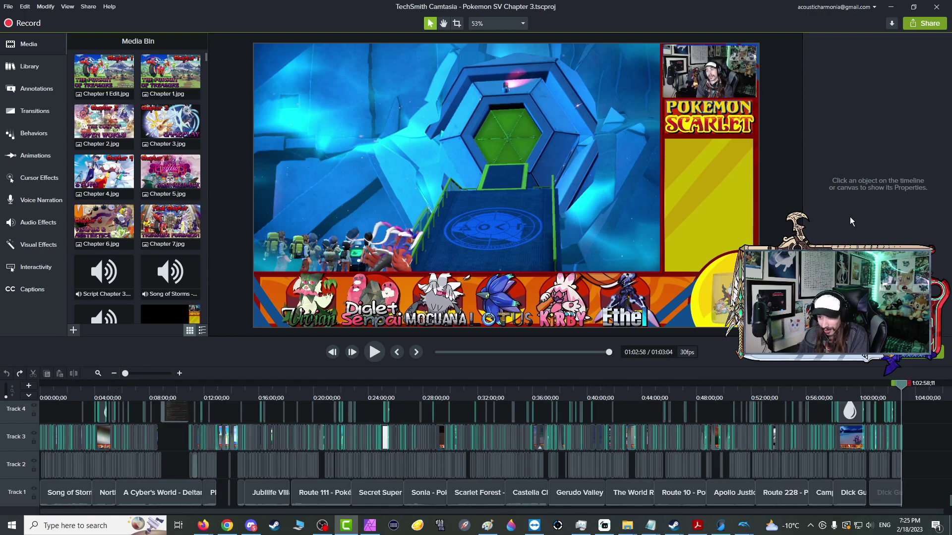
click(890, 7)
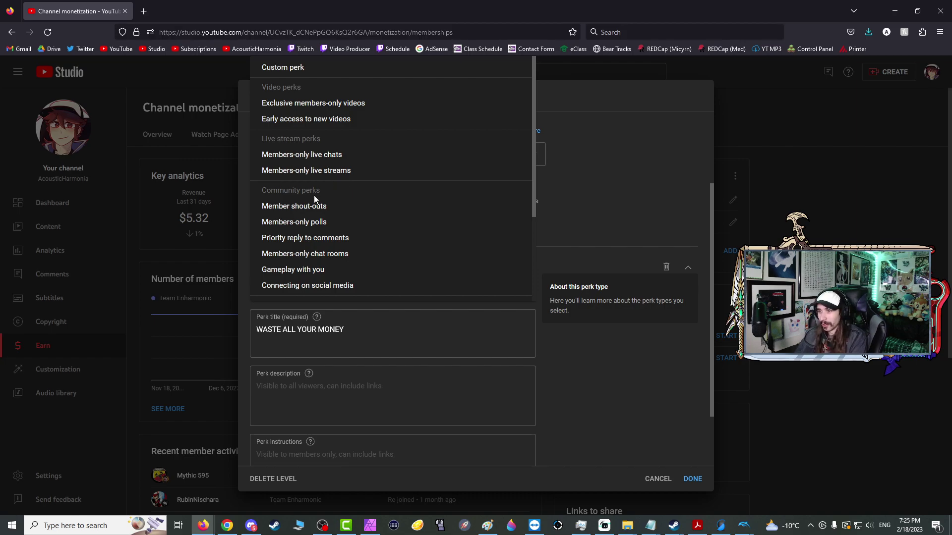
Look through the suggested perk types from video perks to other perks, leave the type unset, and review the drafted level
scroll(320, 179, down, 1)
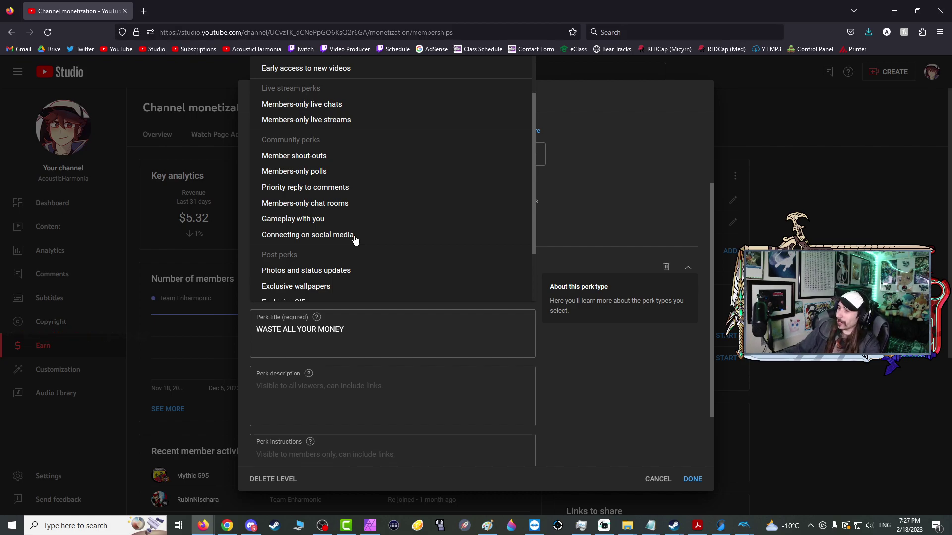
scroll(339, 240, down, 1)
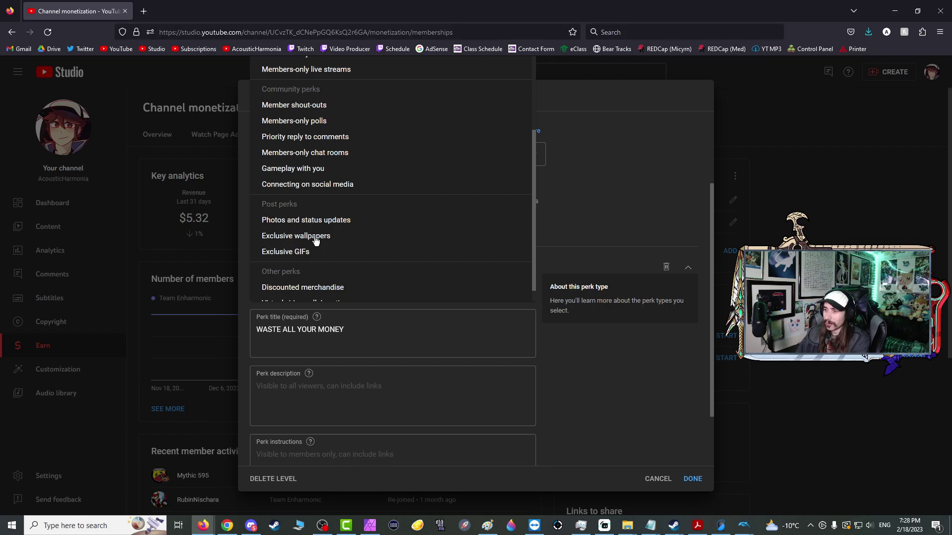
scroll(320, 242, down, 1)
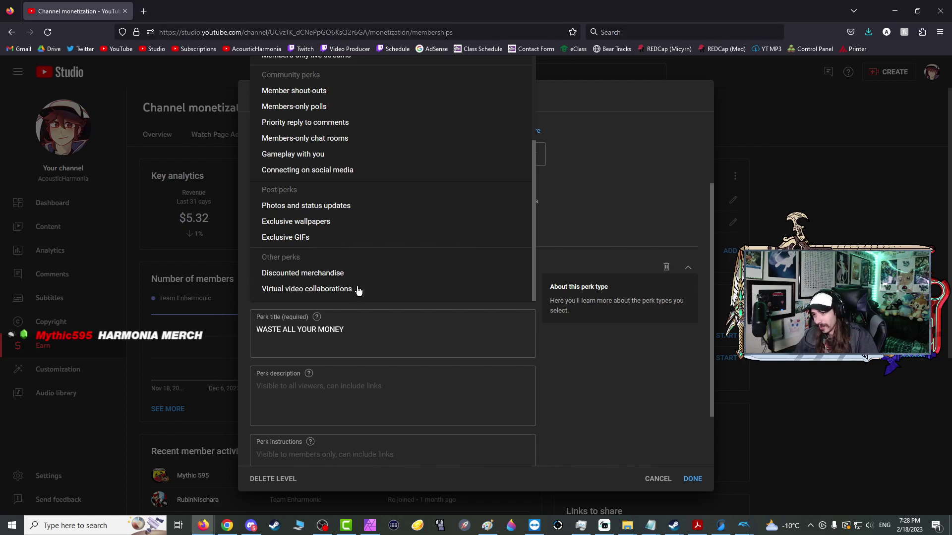
scroll(376, 293, up, 4)
scroll(375, 293, down, 3)
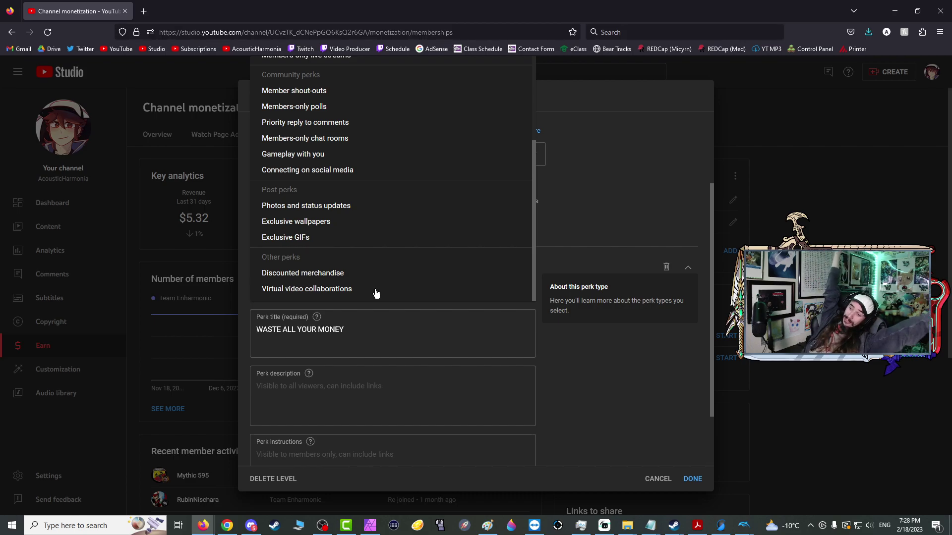
scroll(376, 255, up, 3)
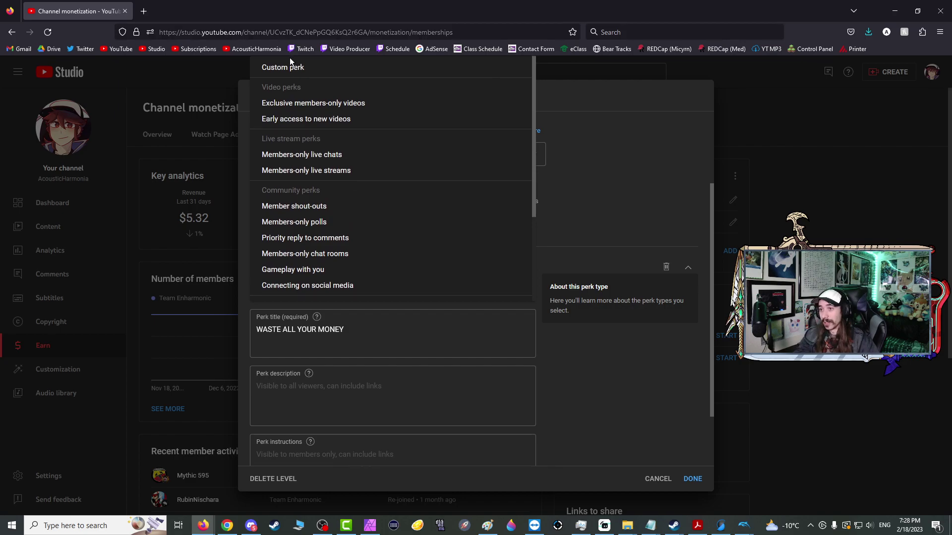
click(633, 188)
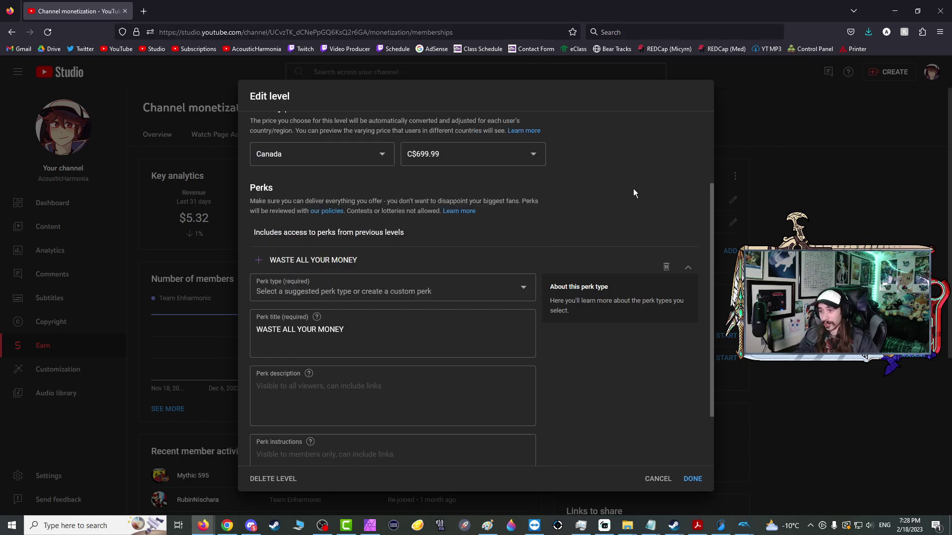
scroll(614, 204, up, 2)
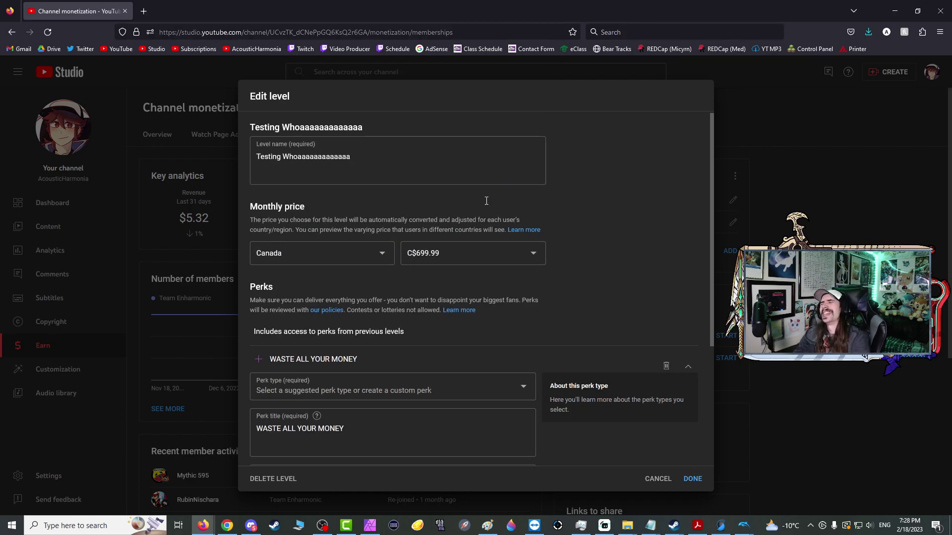
scroll(486, 203, down, 2)
scroll(365, 213, up, 2)
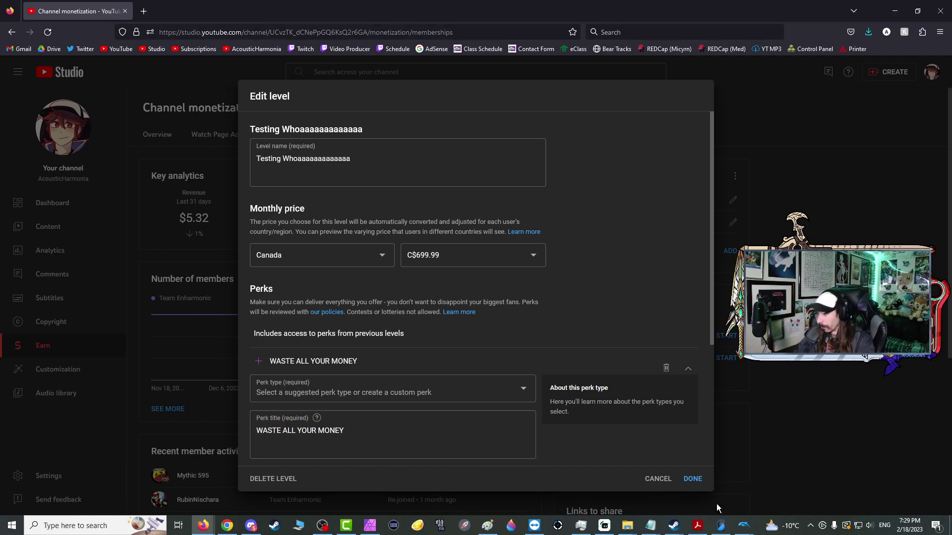
Switch to the Dolphin window running Pokémon Colosseum, view the game, and minimize it
click(744, 526)
click(776, 483)
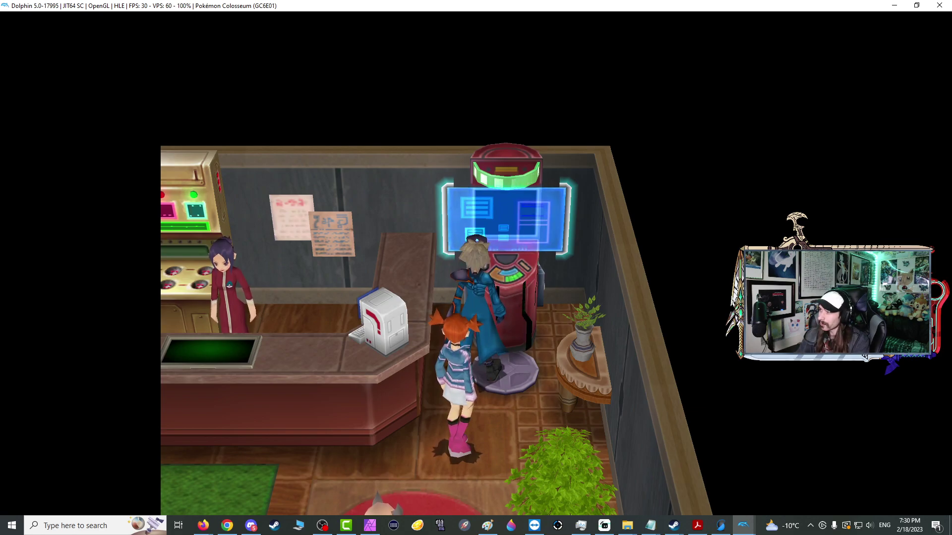
click(894, 6)
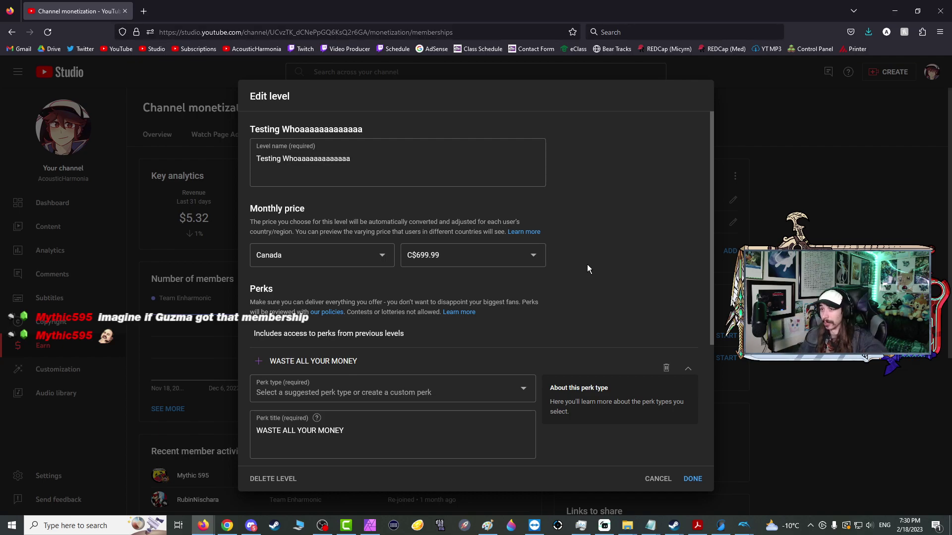
Open streamlabs.com in a new browser tab and log in with the Twitch account
click(144, 14)
text(streamlabs.com/)
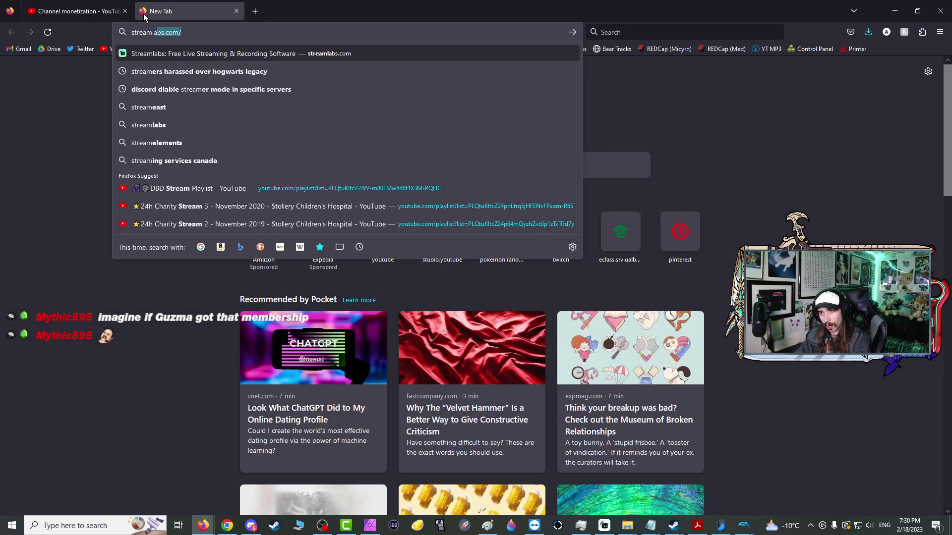
key(Return)
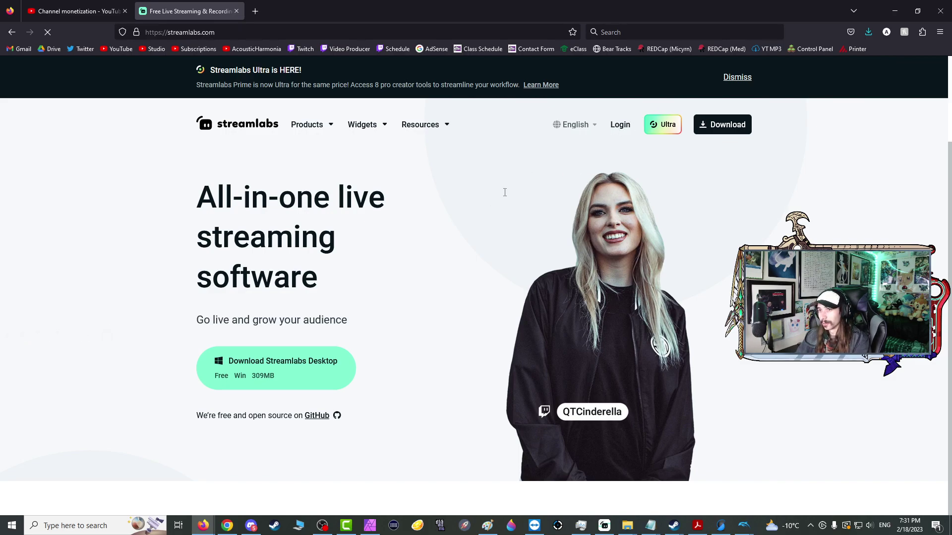
click(80, 12)
click(179, 10)
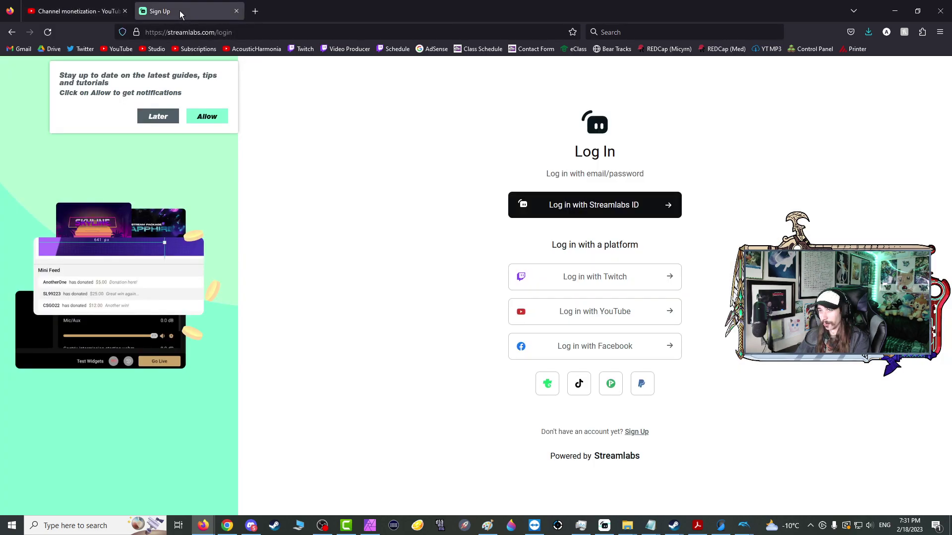
click(586, 274)
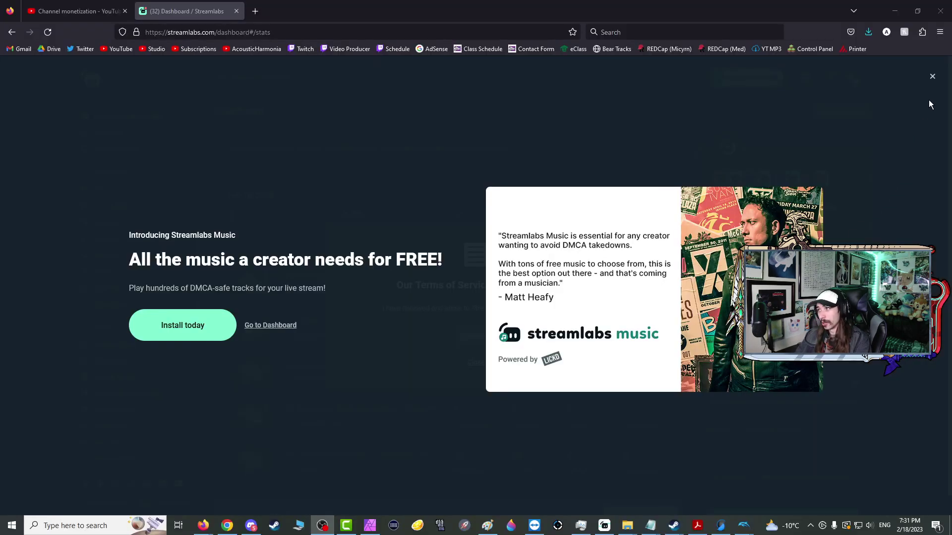
Dismiss the Streamlabs Music promotion and the Terms of Service notice, and look over the dashboard
click(932, 77)
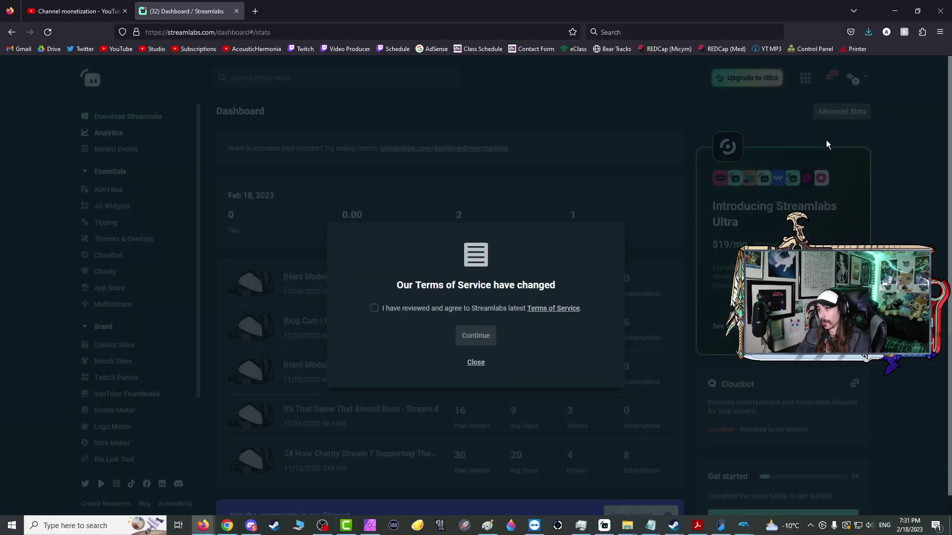
click(474, 367)
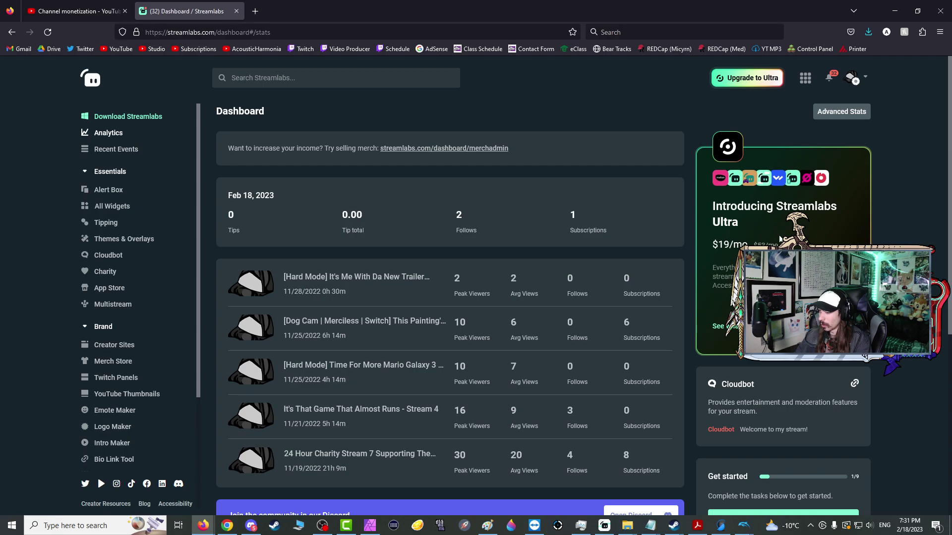
scroll(780, 218, down, 2)
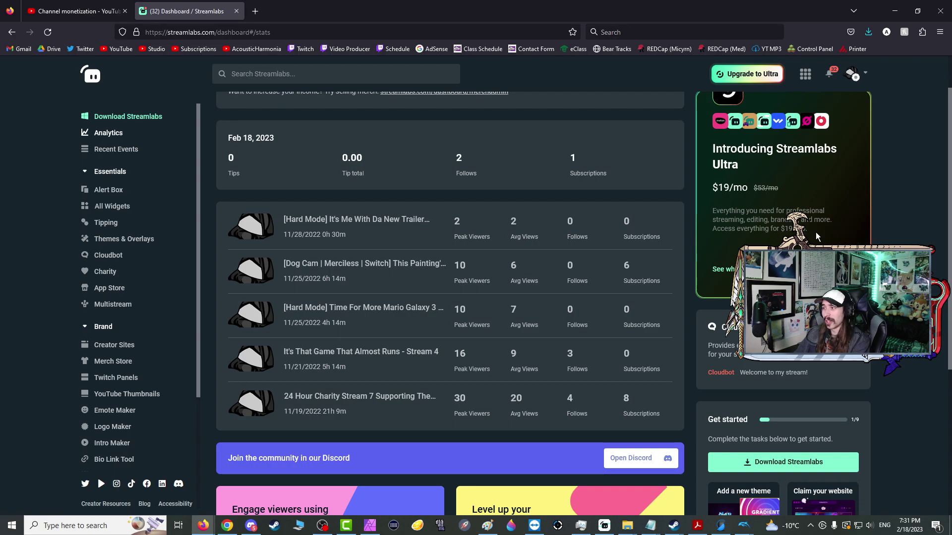
Open the AcousticHarmonia YouTube channel in a new tab and look over the video essays on its home page
click(249, 15)
click(257, 52)
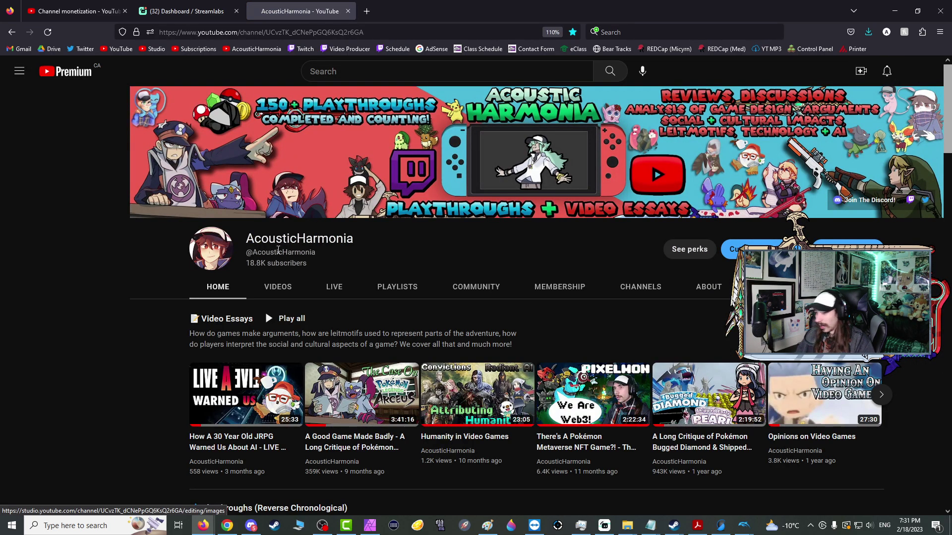
triple_click(351, 257)
click(351, 258)
scroll(351, 258, down, 3)
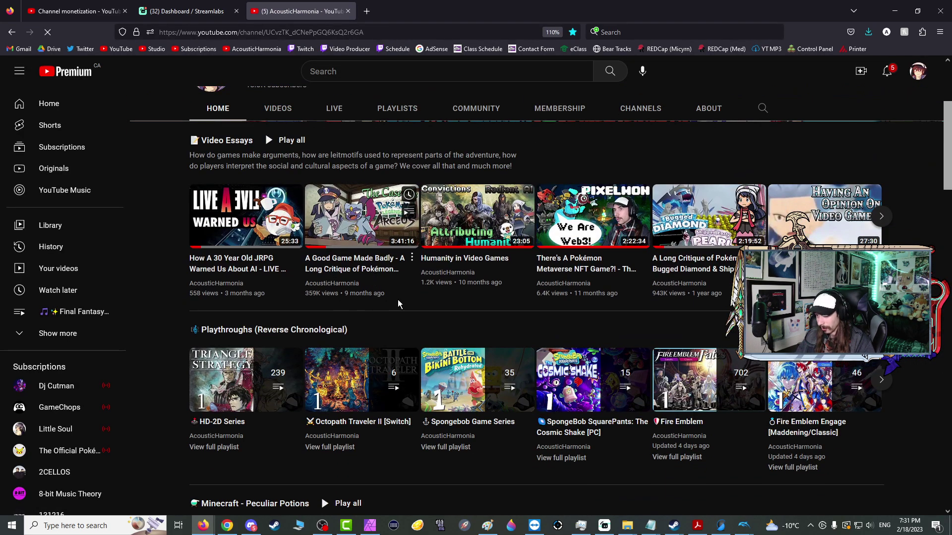
drag(391, 294, 303, 291)
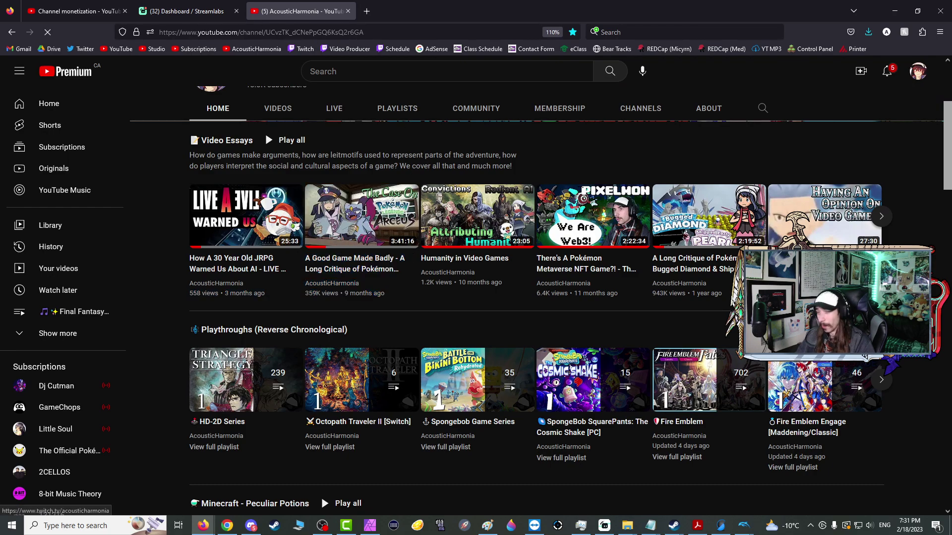
Return to the Streamlabs dashboard, open the Merch Store, and dismiss its Introduction dialog
click(166, 10)
scroll(755, 194, up, 2)
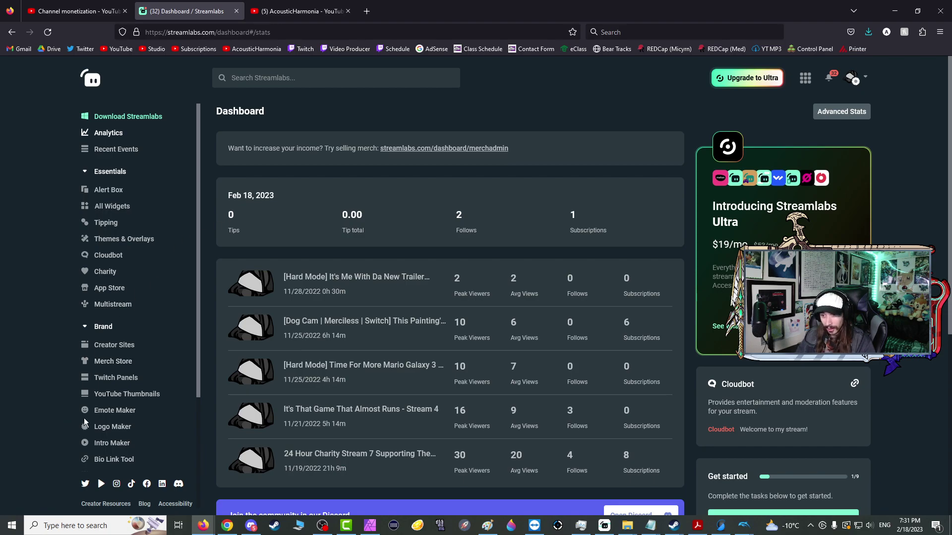
click(110, 367)
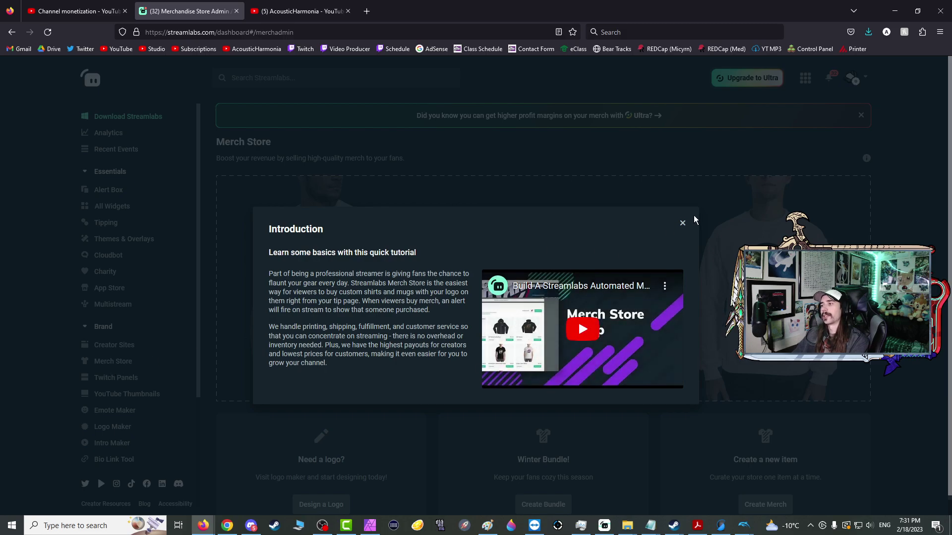
click(681, 223)
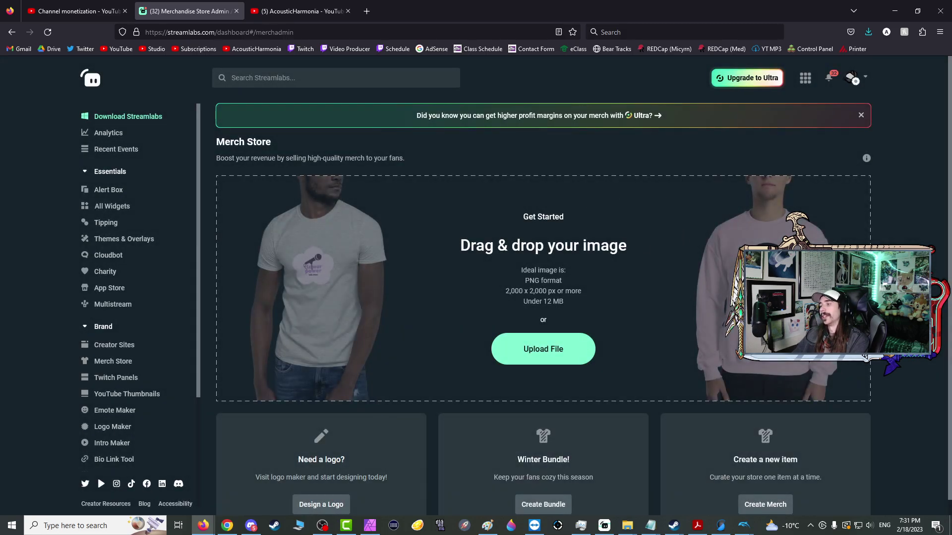
Look over the Merch Store's creation options and view the image gallery for the Winter Bundle, closing it without choosing an image
scroll(735, 238, down, 1)
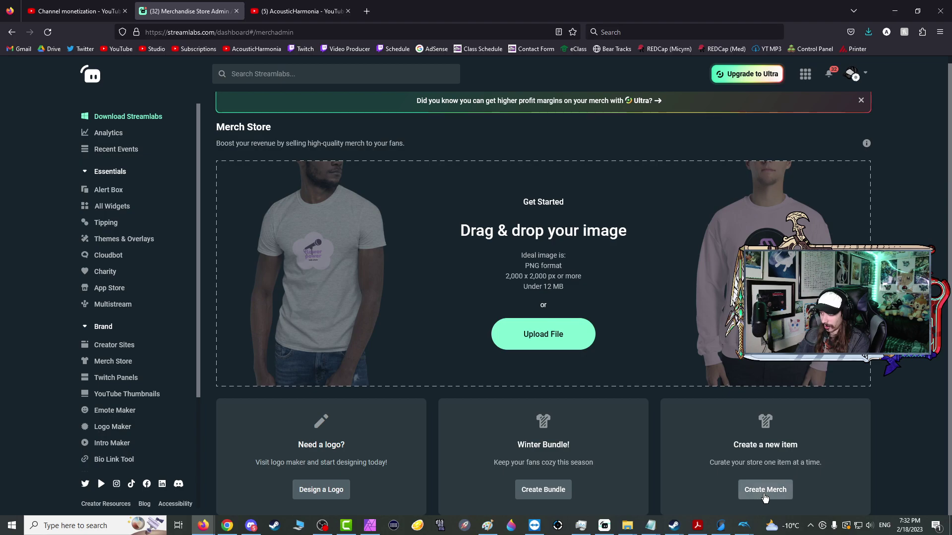
scroll(733, 479, up, 1)
scroll(718, 475, up, 1)
scroll(654, 446, down, 1)
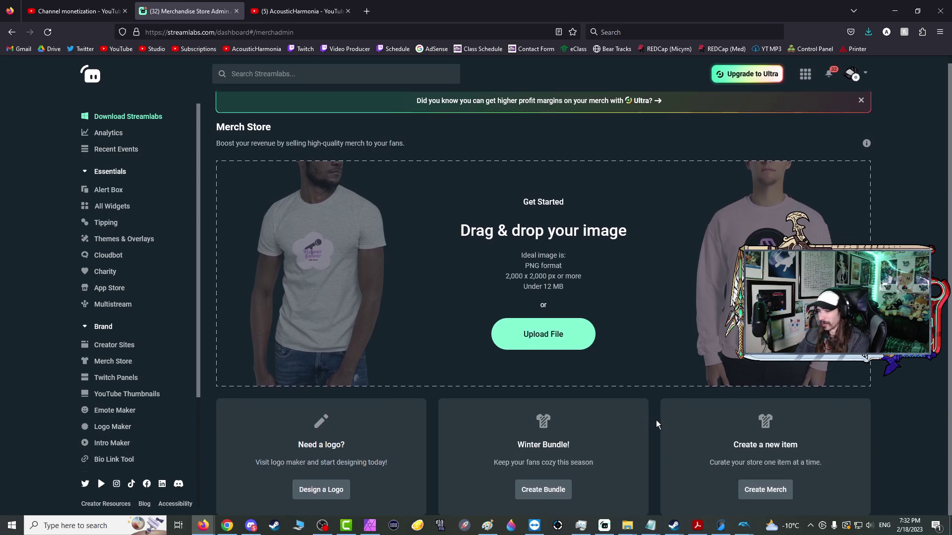
click(546, 485)
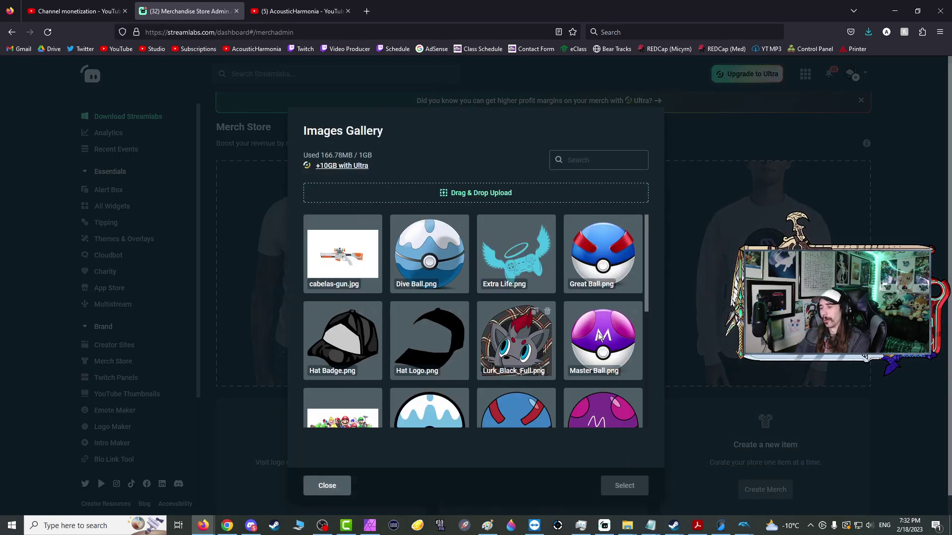
click(705, 151)
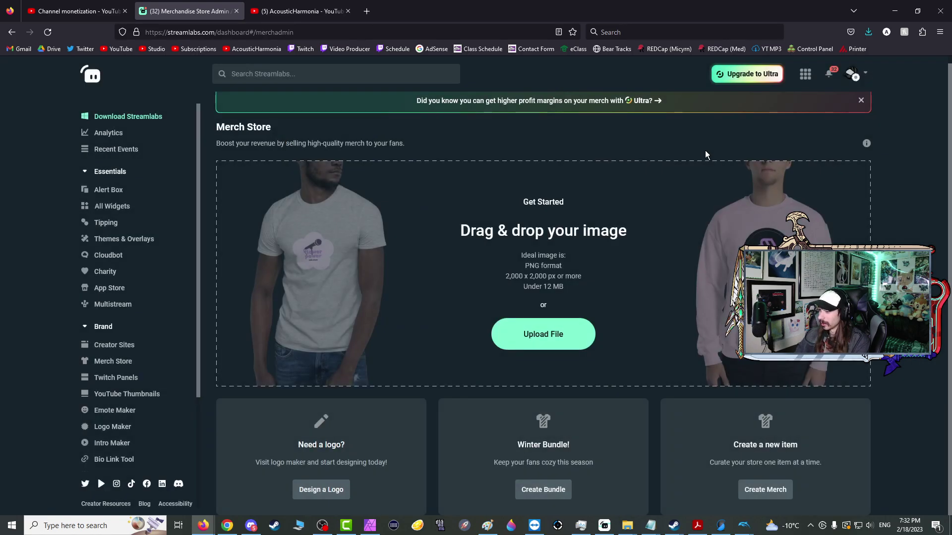
Start a new merch item, browse the clothing catalogue, and open the design template for the All-Over Print Men's Recycled Athletic Shorts
click(759, 493)
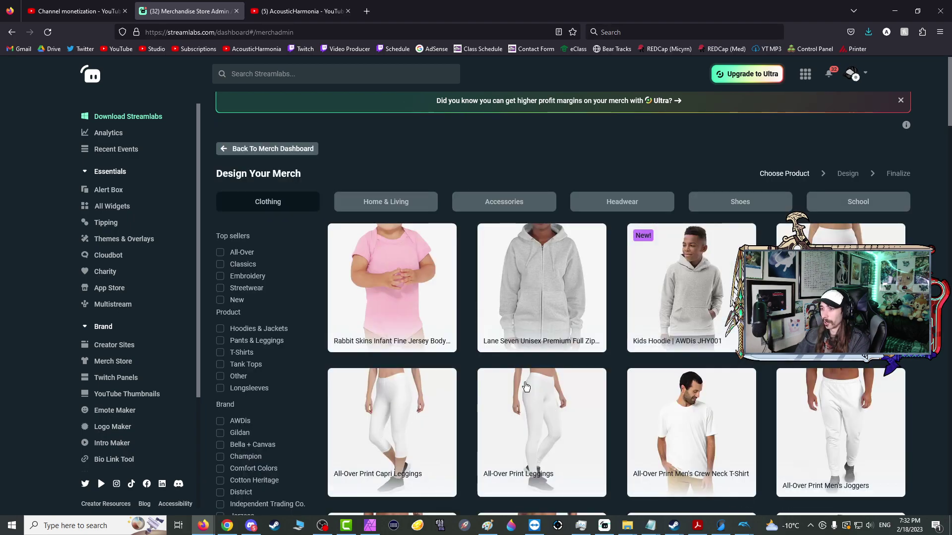
scroll(460, 325, down, 3)
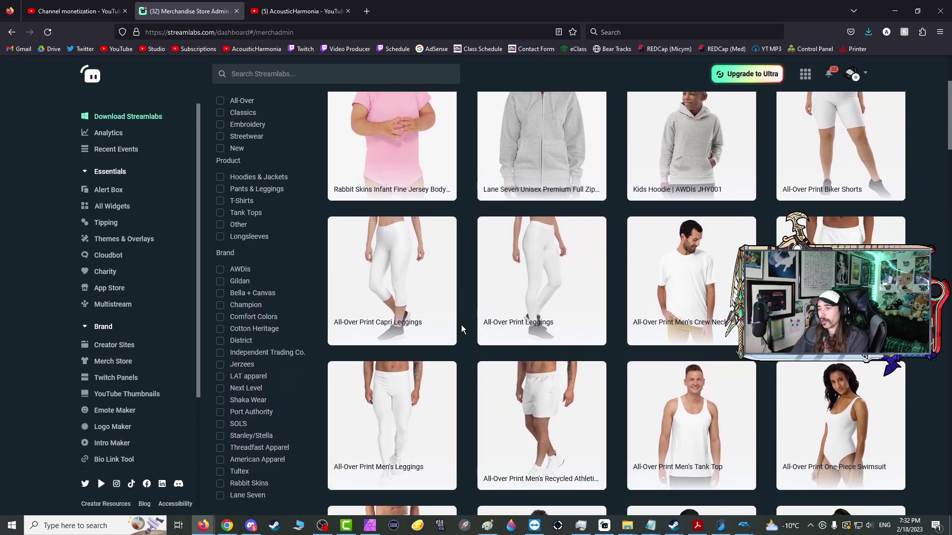
scroll(461, 325, down, 9)
scroll(461, 329, down, 15)
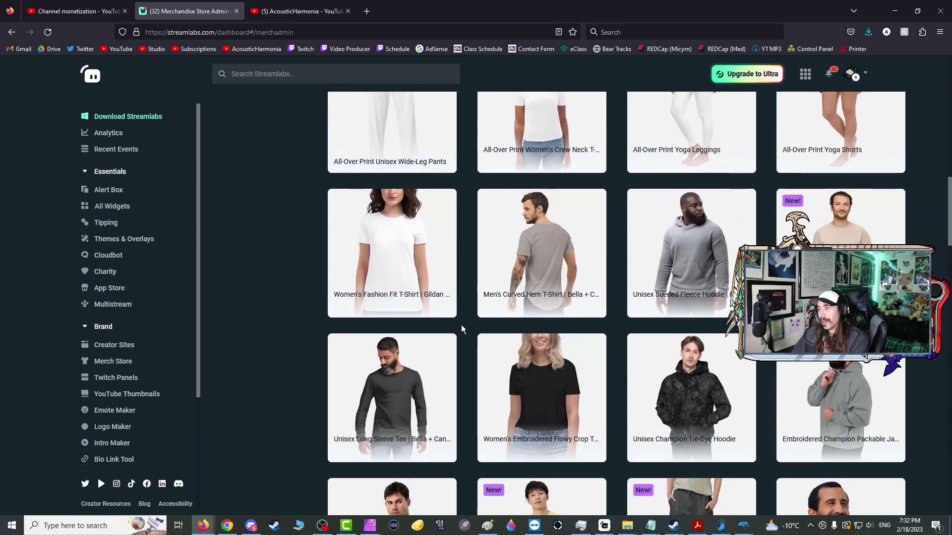
scroll(461, 325, down, 14)
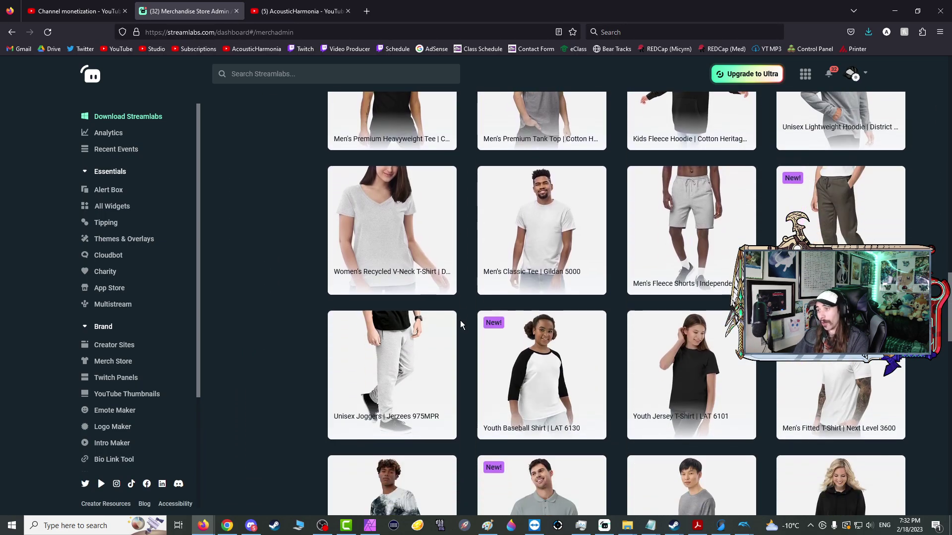
scroll(460, 324, down, 12)
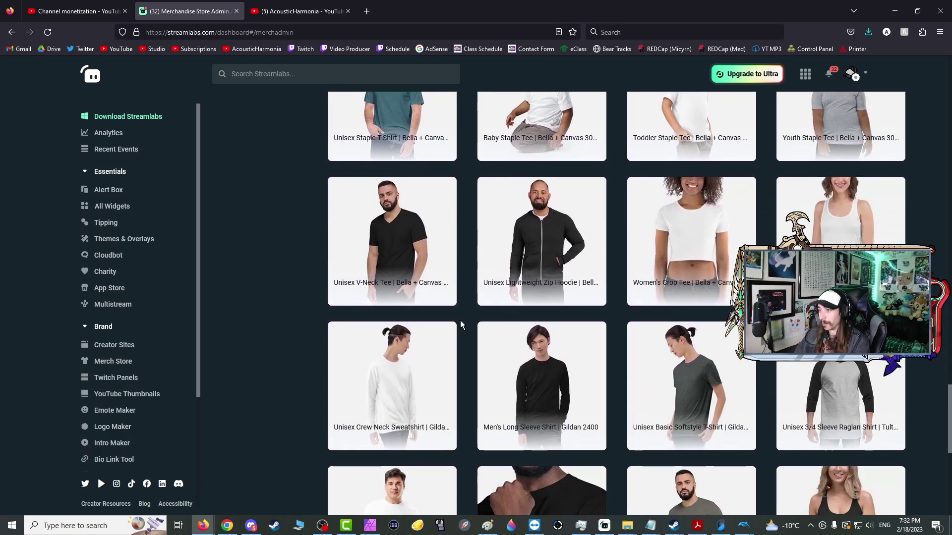
scroll(460, 322, up, 20)
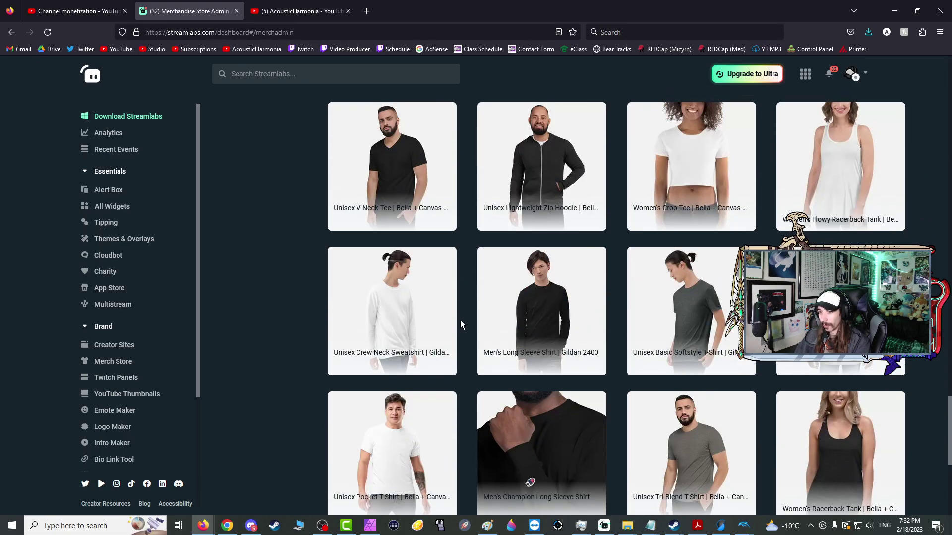
scroll(460, 322, up, 20)
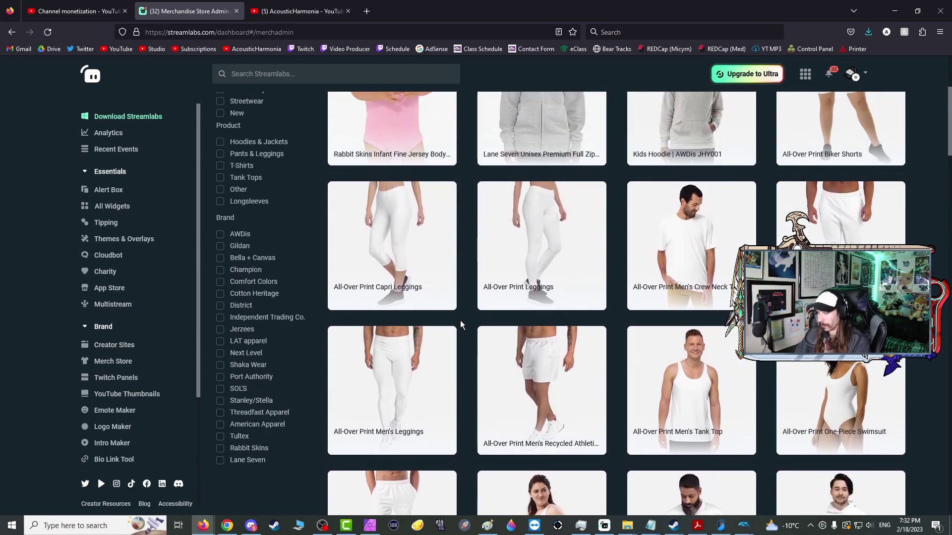
click(544, 378)
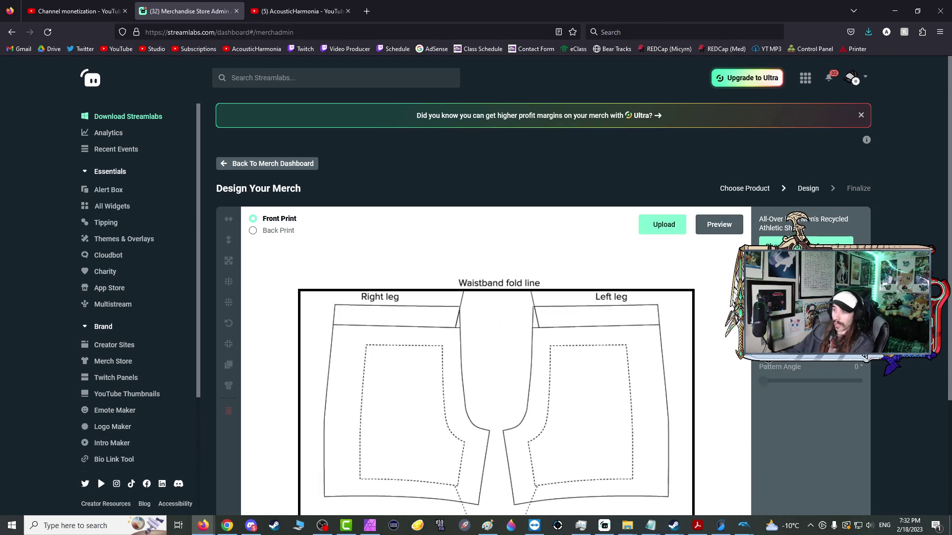
scroll(587, 279, down, 2)
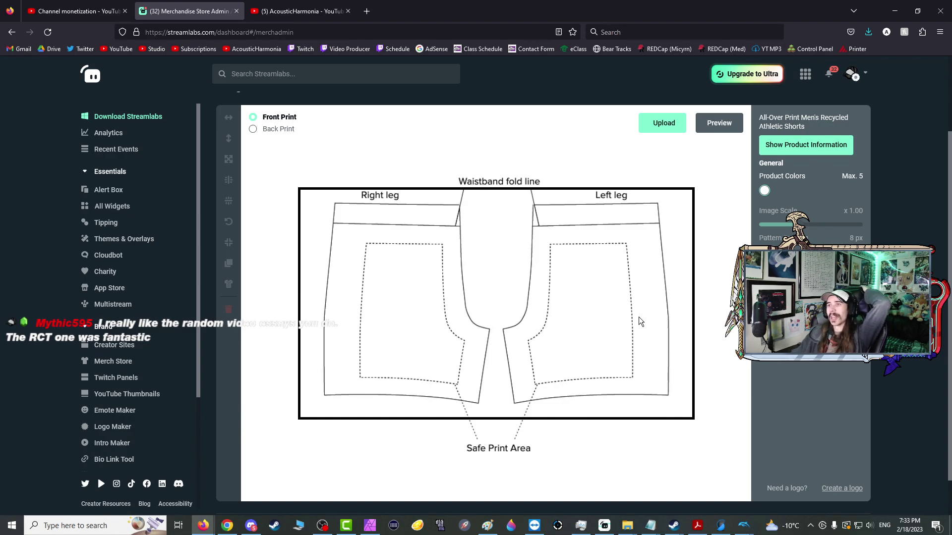
Switch to the AcousticHarmonia YouTube channel and look through the older and newer videos in its Video Essays row
click(300, 11)
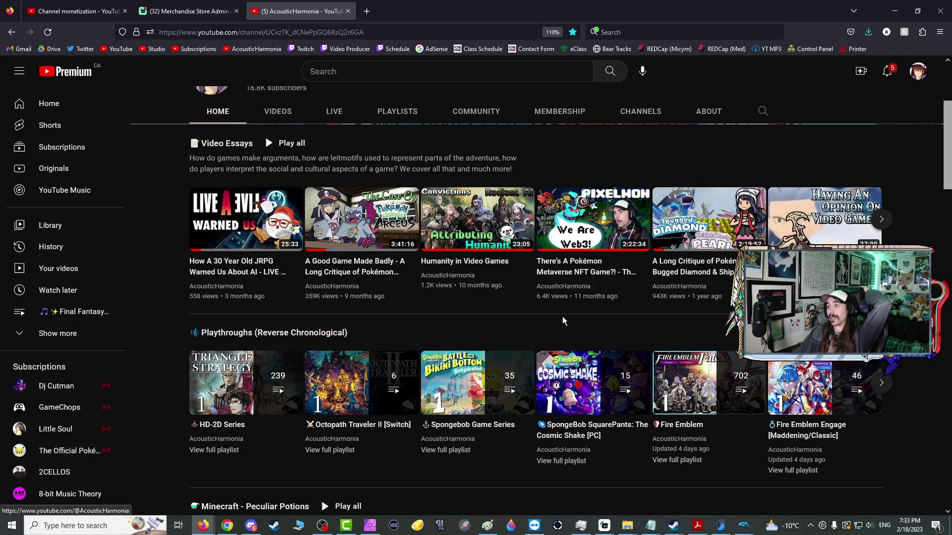
scroll(363, 155, up, 1)
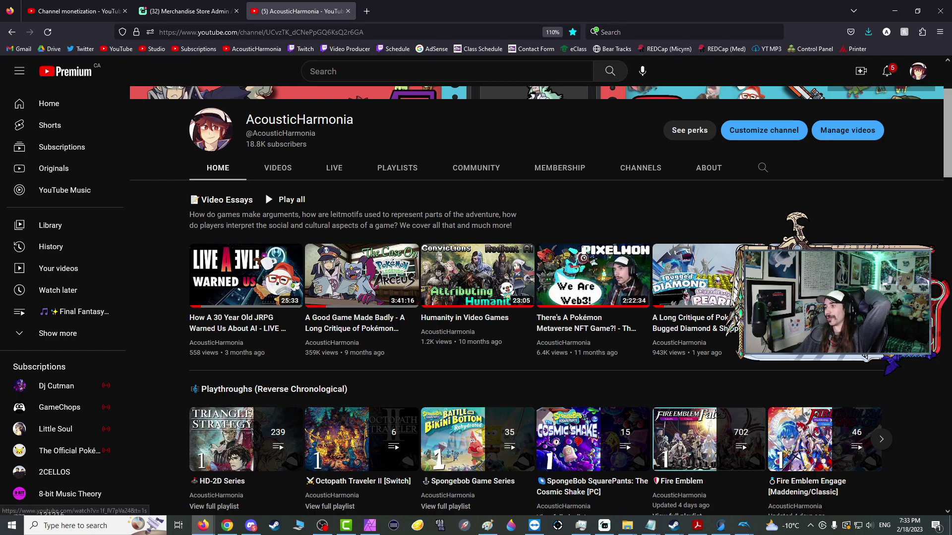
click(881, 275)
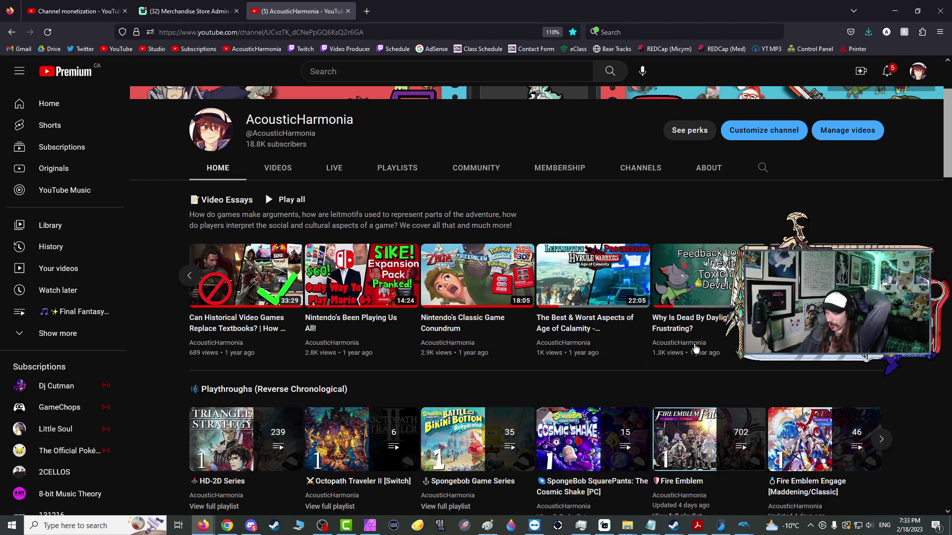
scroll(708, 251, down, 2)
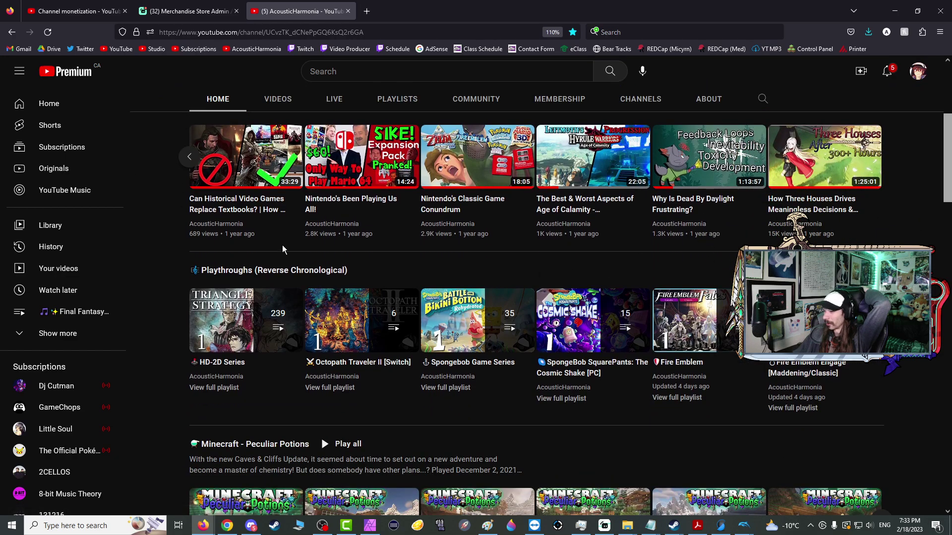
click(189, 157)
scroll(148, 291, up, 5)
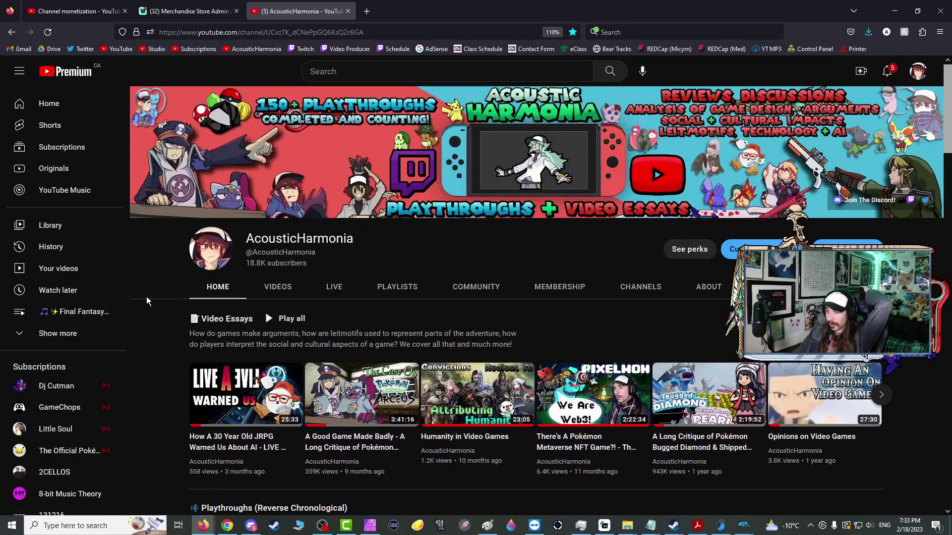
Close the Streamlabs tab, return to YouTube channel monetization, and discard the edits to the C$699.99 test membership level
click(185, 14)
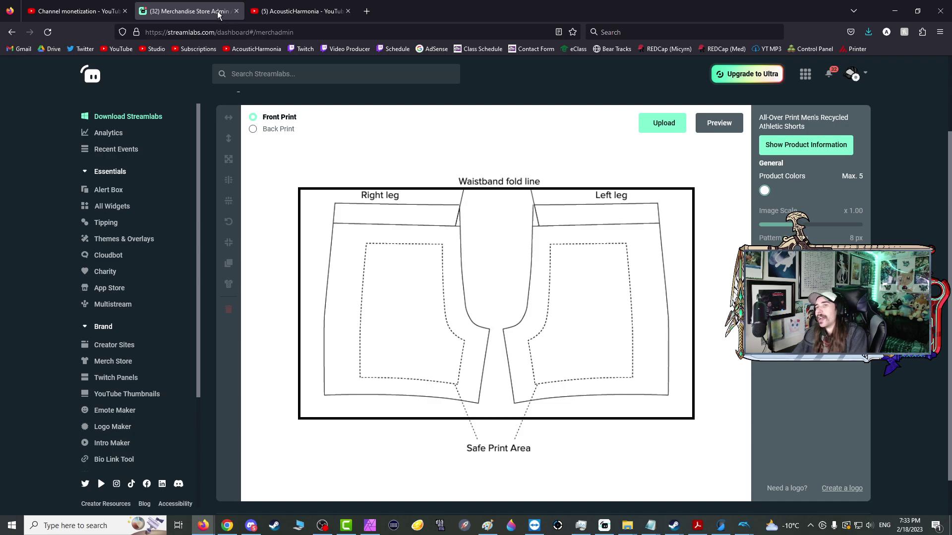
click(236, 11)
click(74, 11)
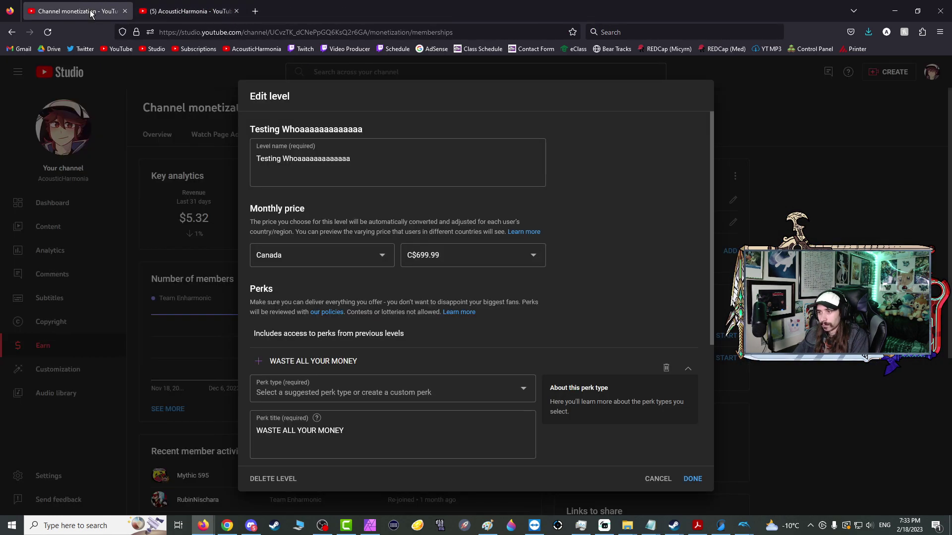
click(658, 478)
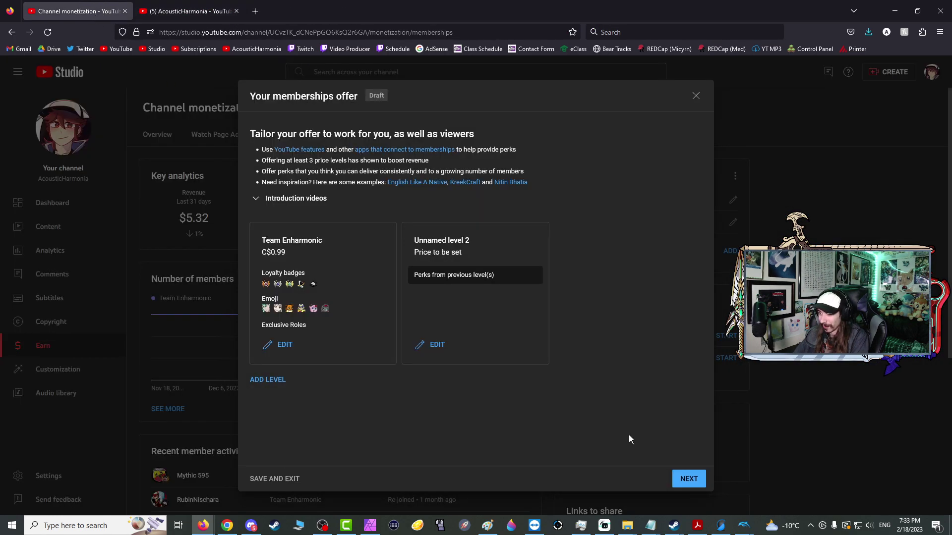
View the blank edit form of Unnamed level 2 without saving, and read the tip about offering at least 3 price levels
click(434, 347)
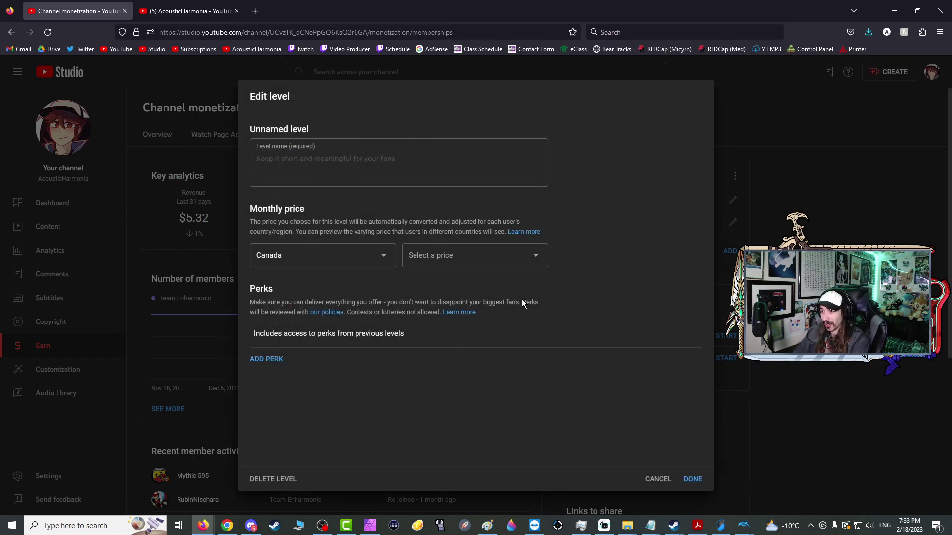
click(656, 480)
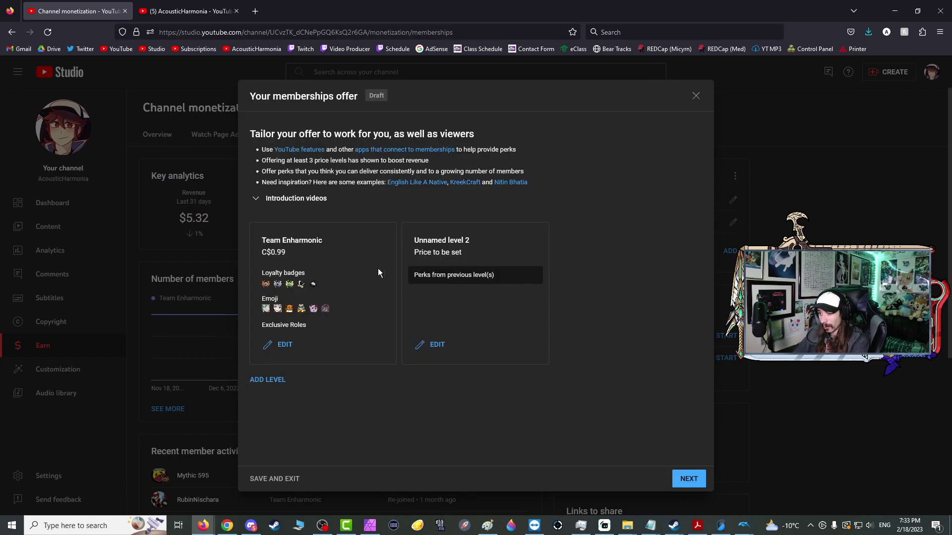
click(433, 342)
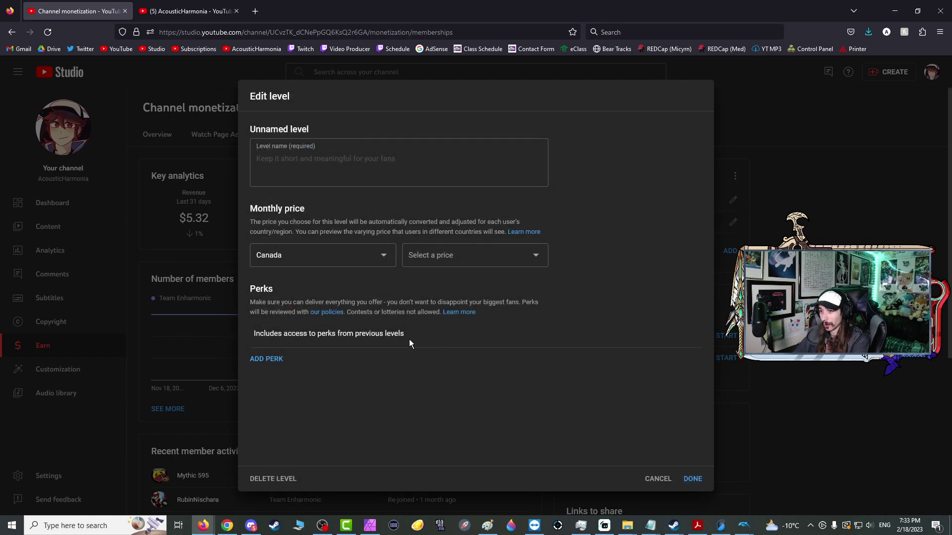
click(658, 479)
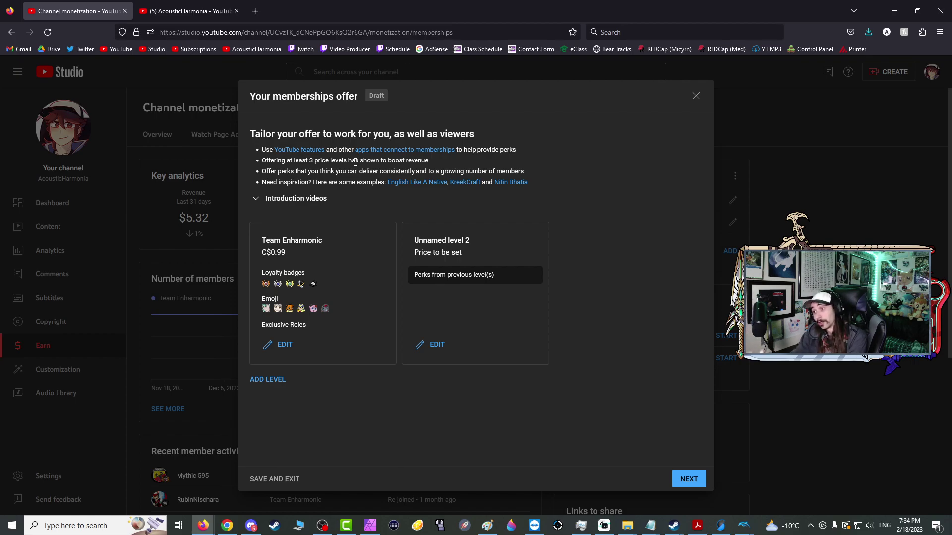
drag(434, 162, 256, 167)
click(273, 161)
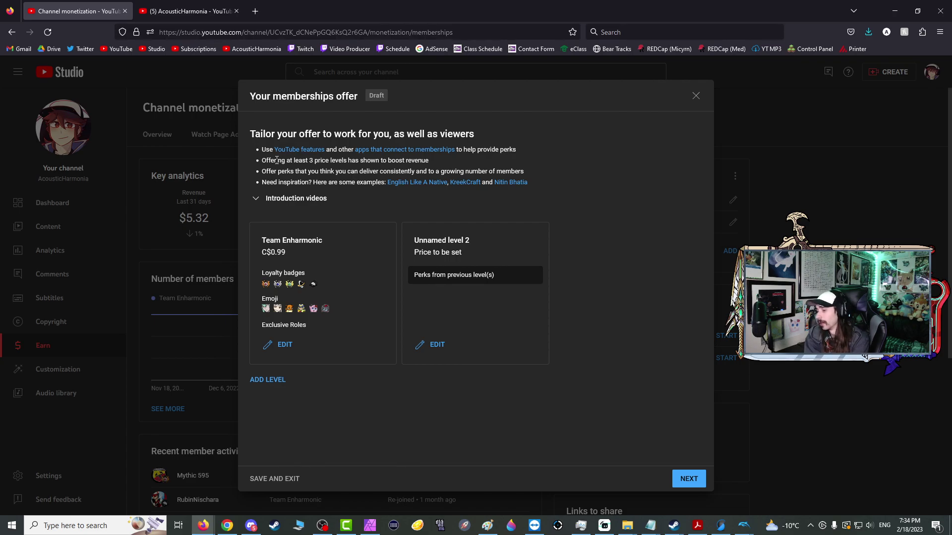
Switch to the Pokemon SV Chapter 3 project in Camtasia and enlarge the timeline around 0:08:22
click(347, 523)
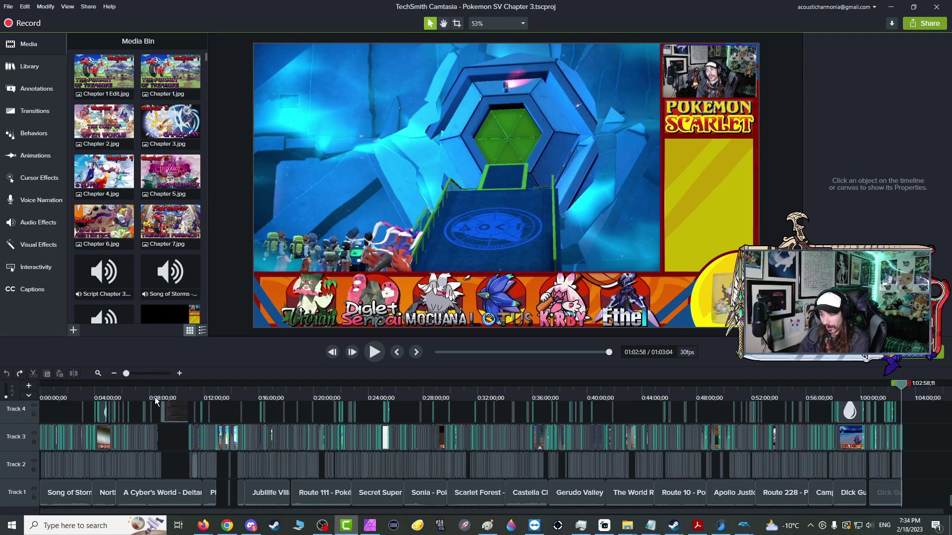
click(154, 399)
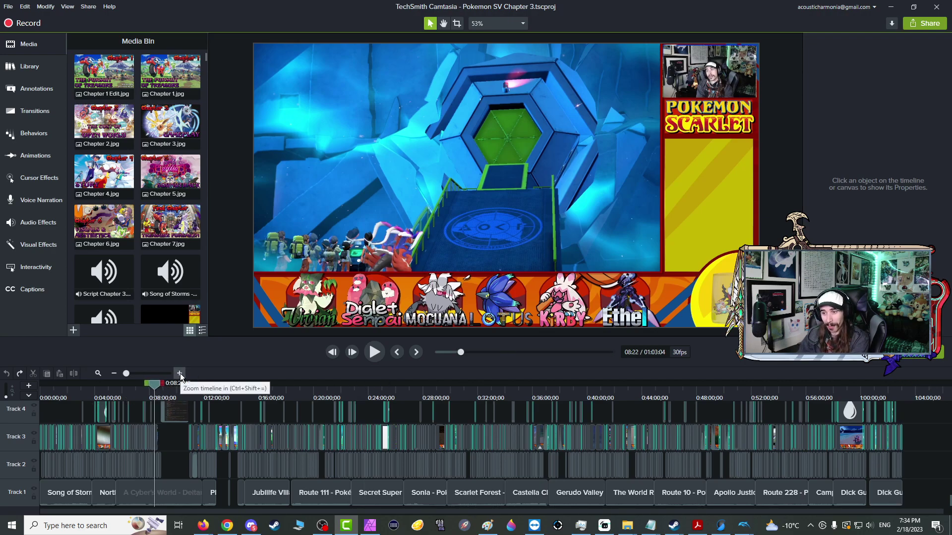
click(180, 373)
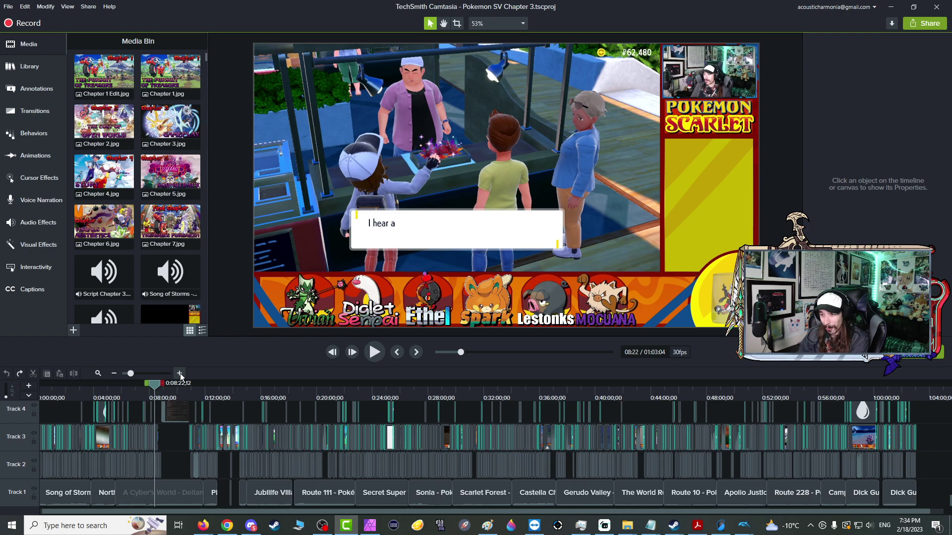
click(180, 374)
click(180, 374)
click(180, 374)
click(180, 374)
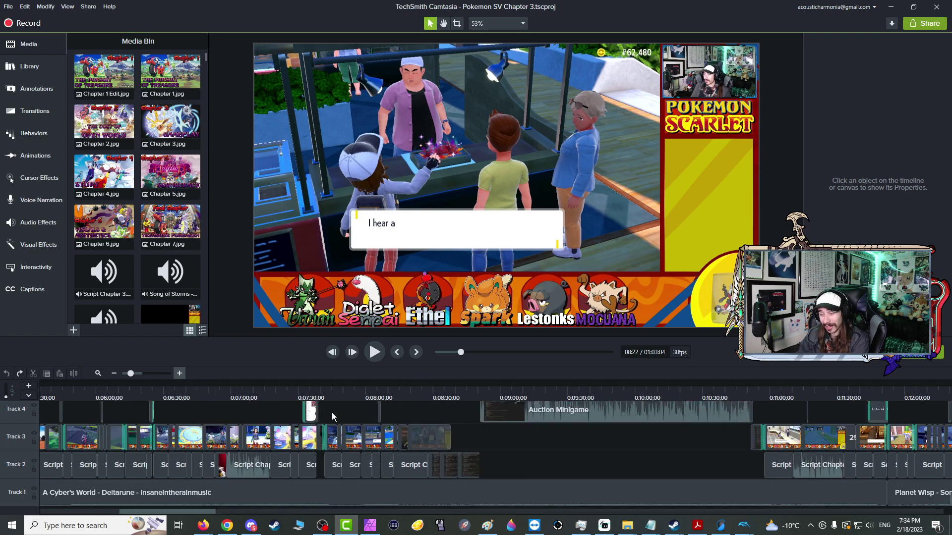
Move the playhead to 0:07:33 to view the Join and Subscribed button overlay in the Iono scene
scroll(421, 452, up, 3)
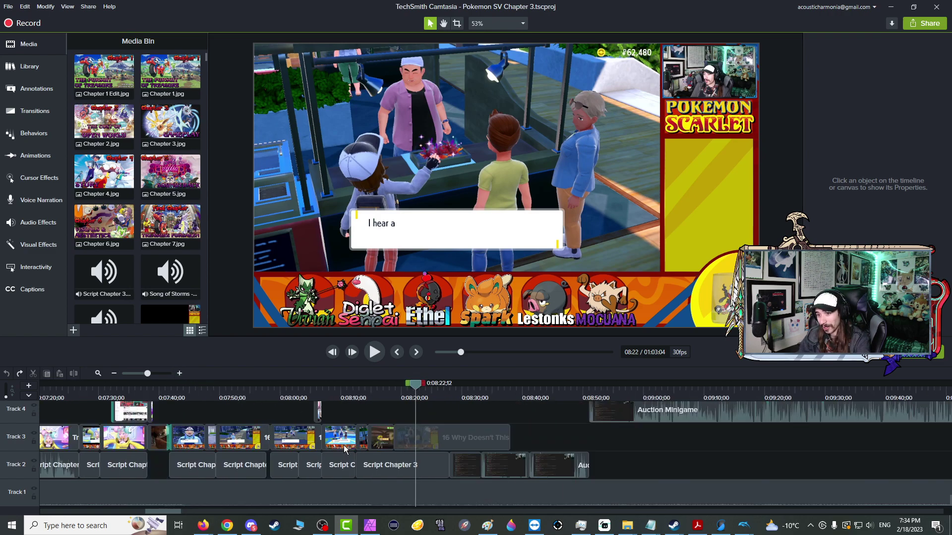
scroll(345, 449, left, 4)
scroll(342, 426, up, 1)
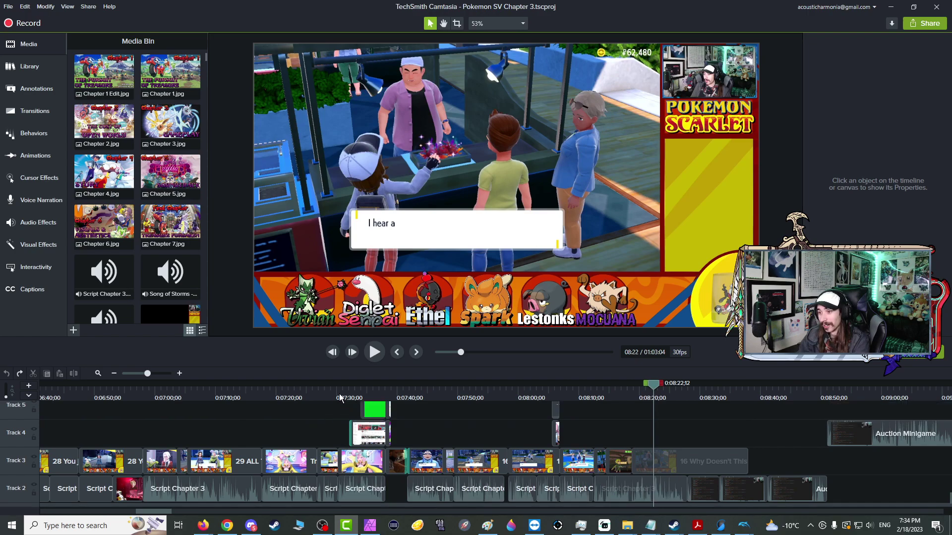
click(347, 396)
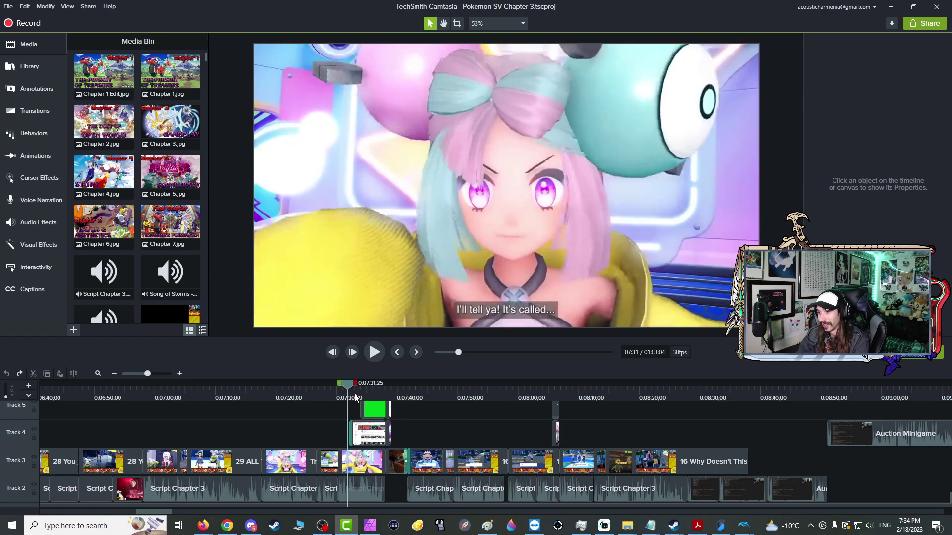
click(355, 396)
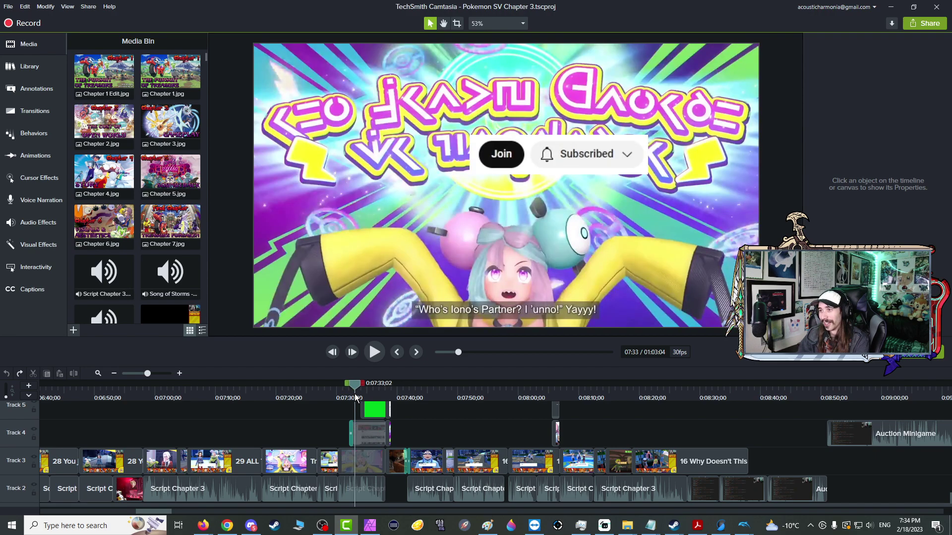
Preview the layered subscribe animations at about 0:07:37 and look through the stack of green-screen clips on the upper tracks
scroll(378, 423, up, 5)
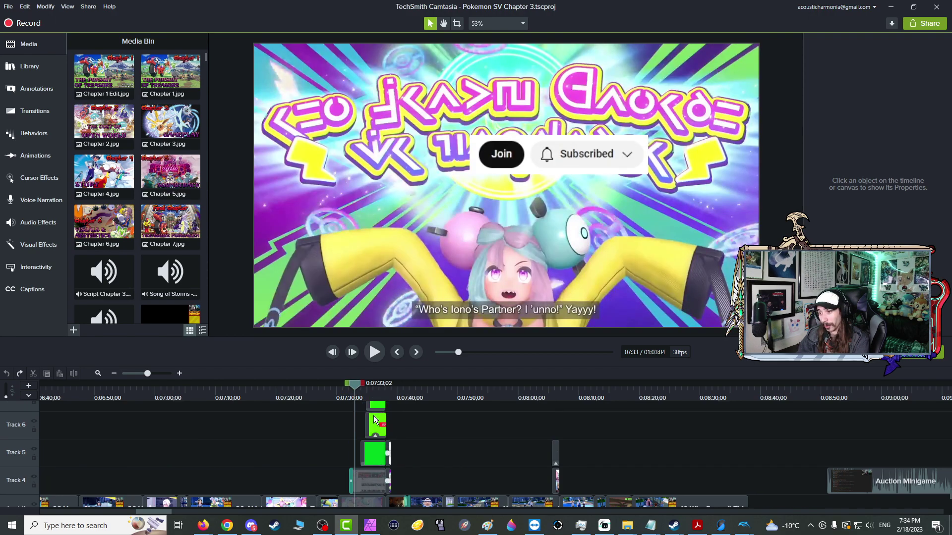
scroll(374, 416, up, 2)
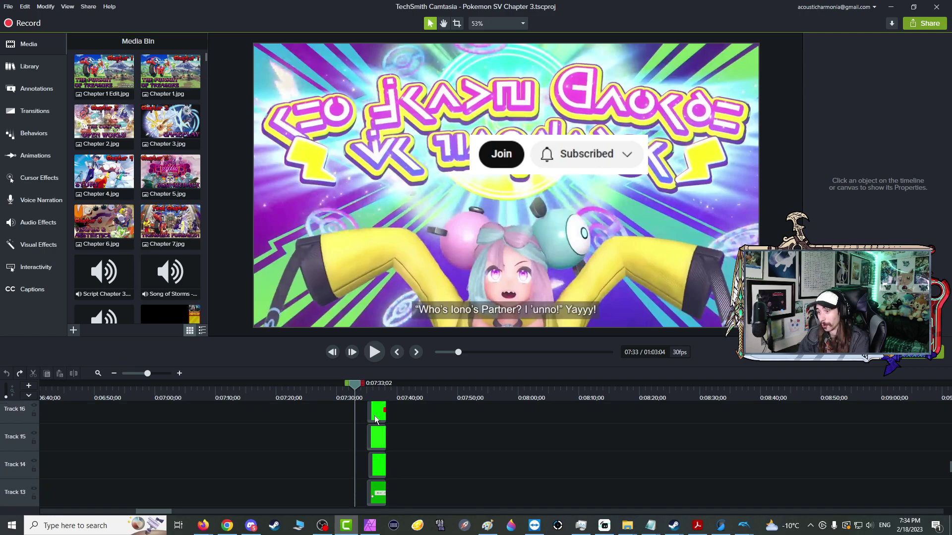
drag(375, 395, 382, 387)
scroll(397, 433, up, 1)
scroll(396, 433, up, 3)
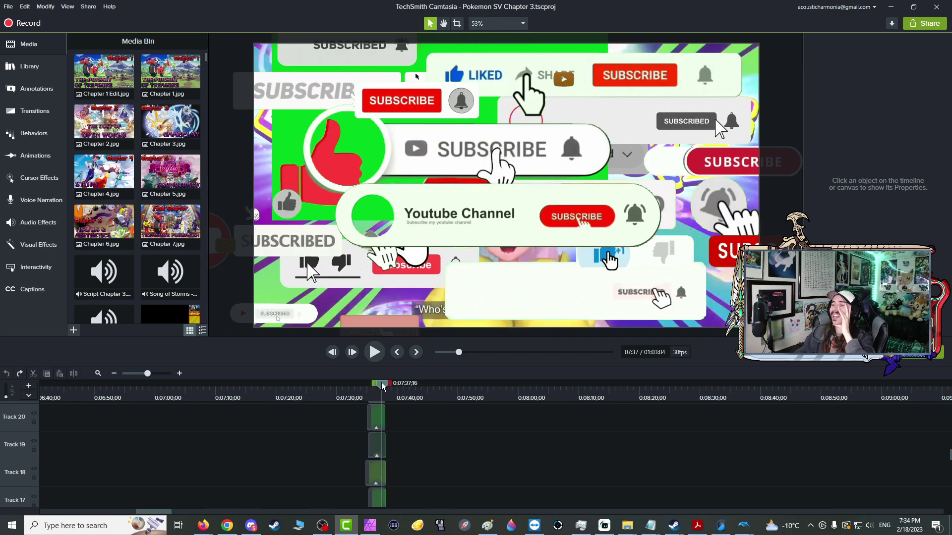
scroll(415, 424, down, 9)
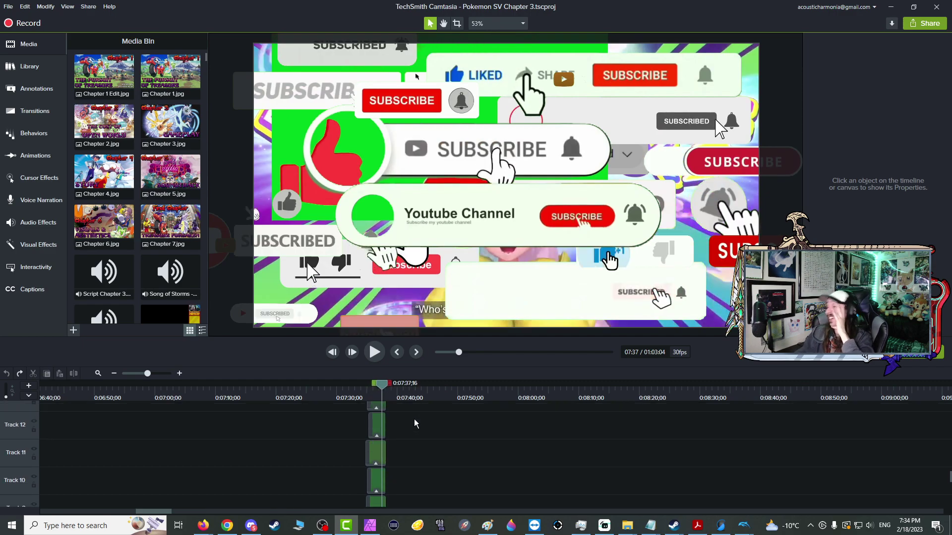
scroll(415, 424, down, 5)
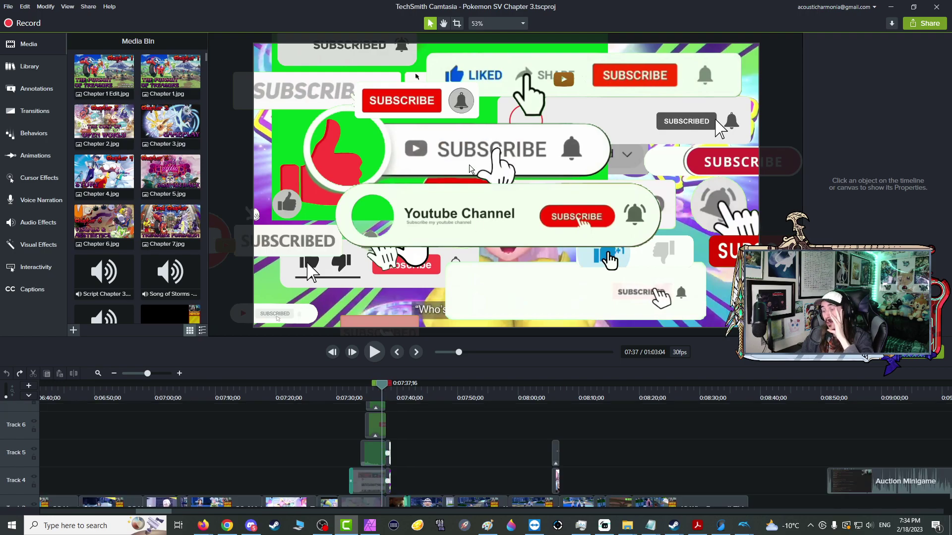
Play back the laptop-hitting clip that follows the subscribe animations, starting at about 0:07:38
click(396, 485)
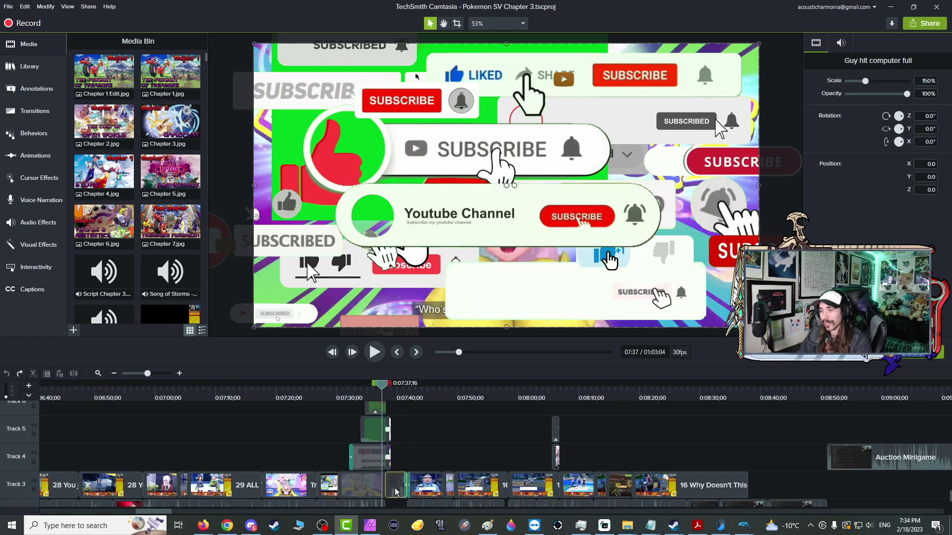
click(481, 428)
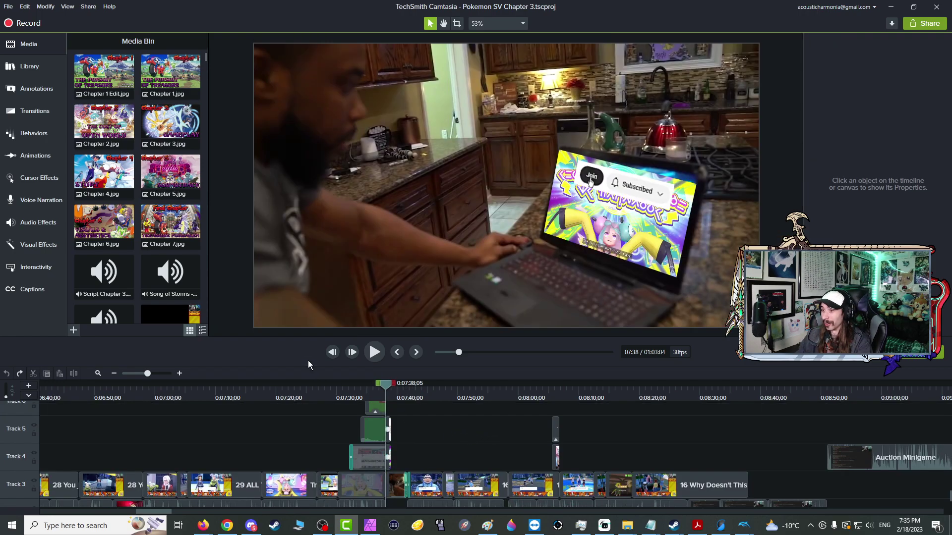
click(378, 355)
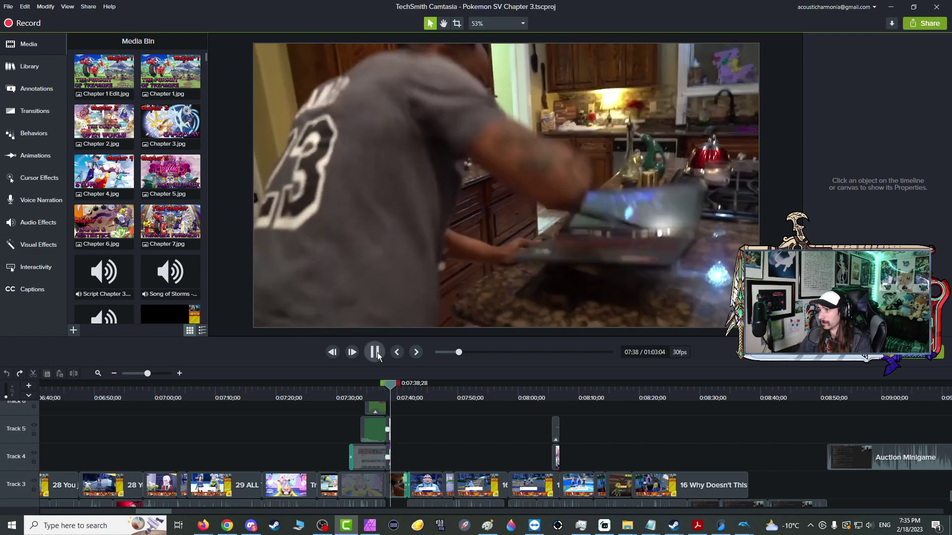
click(377, 354)
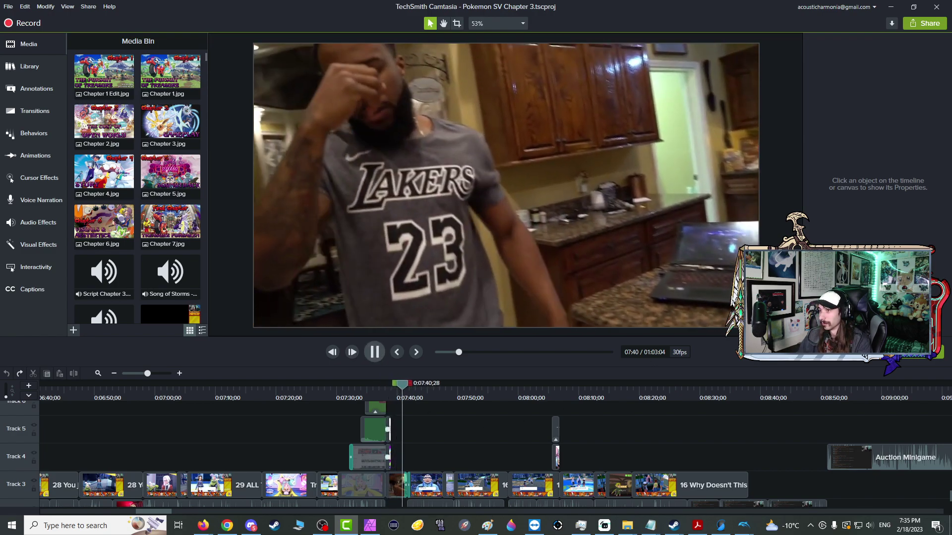
Return to YouTube Studio, close the draft memberships offer and discard its changes
click(890, 7)
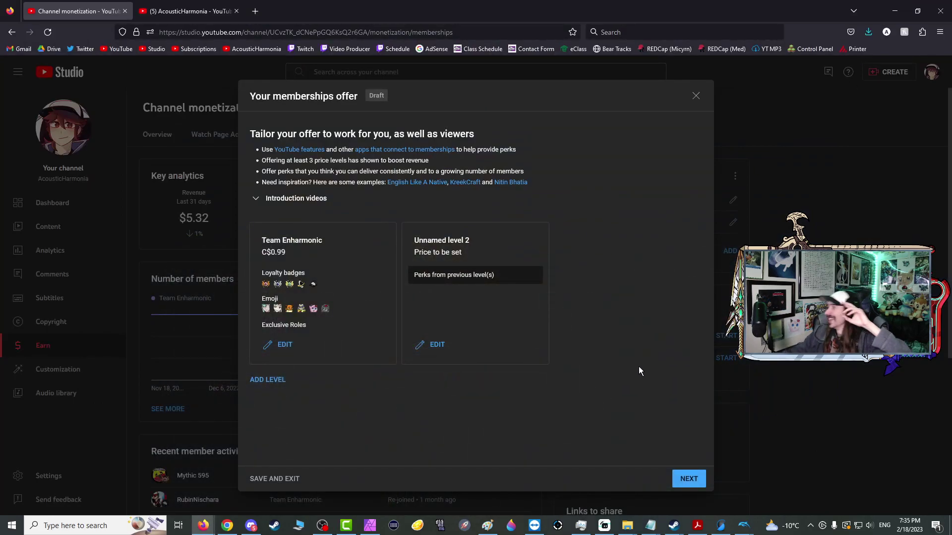
click(697, 95)
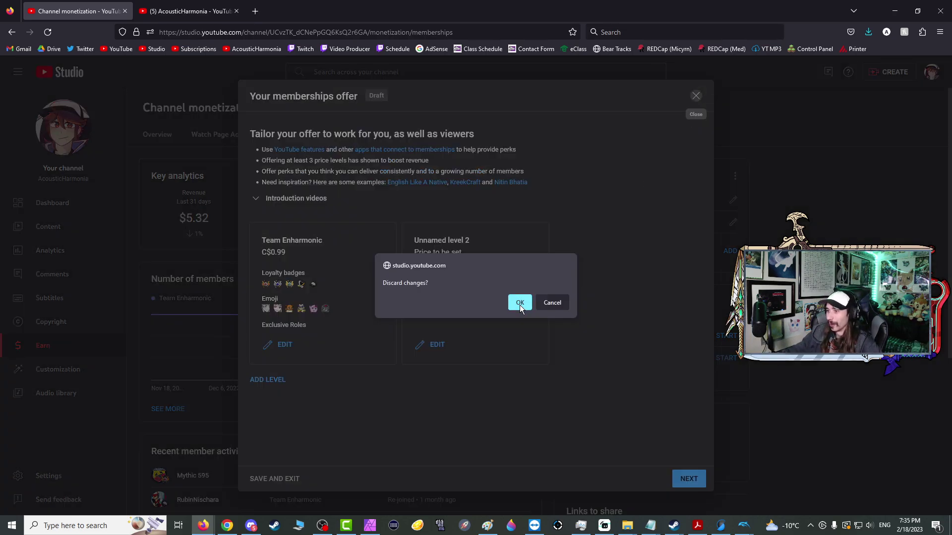
click(519, 303)
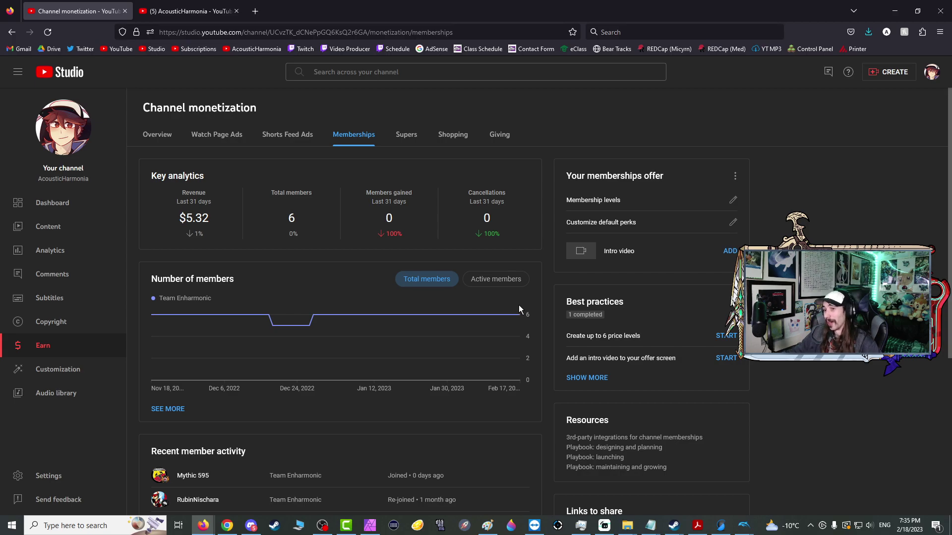
mouse_move(179, 218)
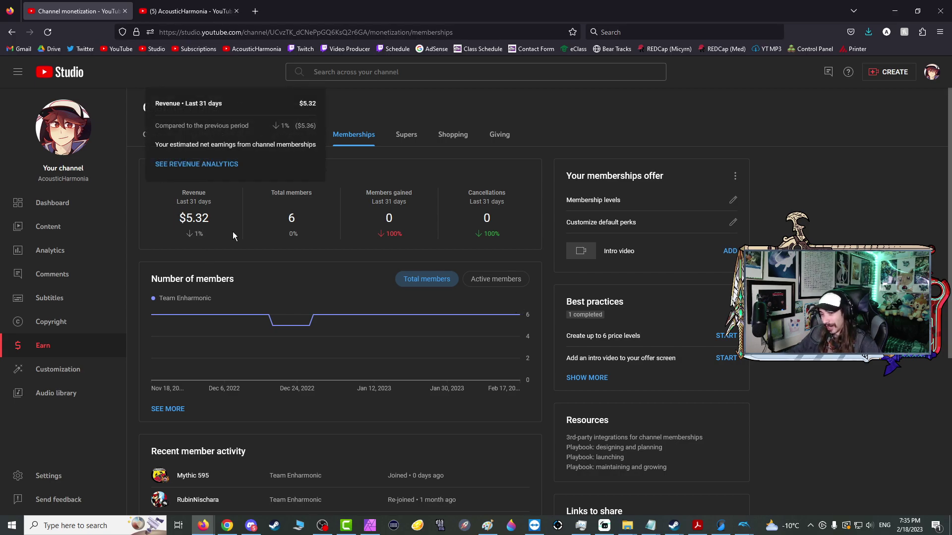